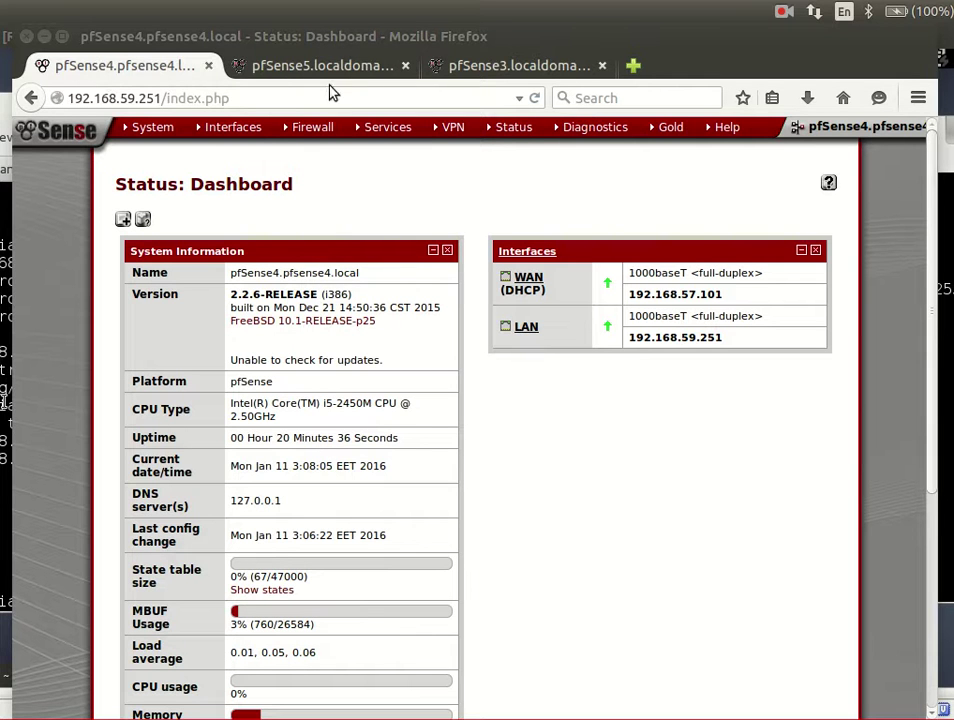
Step: View the pfSense5 and pfSense3 dashboards, and switch to GNS3 to examine the topology linking the three pfSense routers and two PCs
click(322, 68)
click(472, 66)
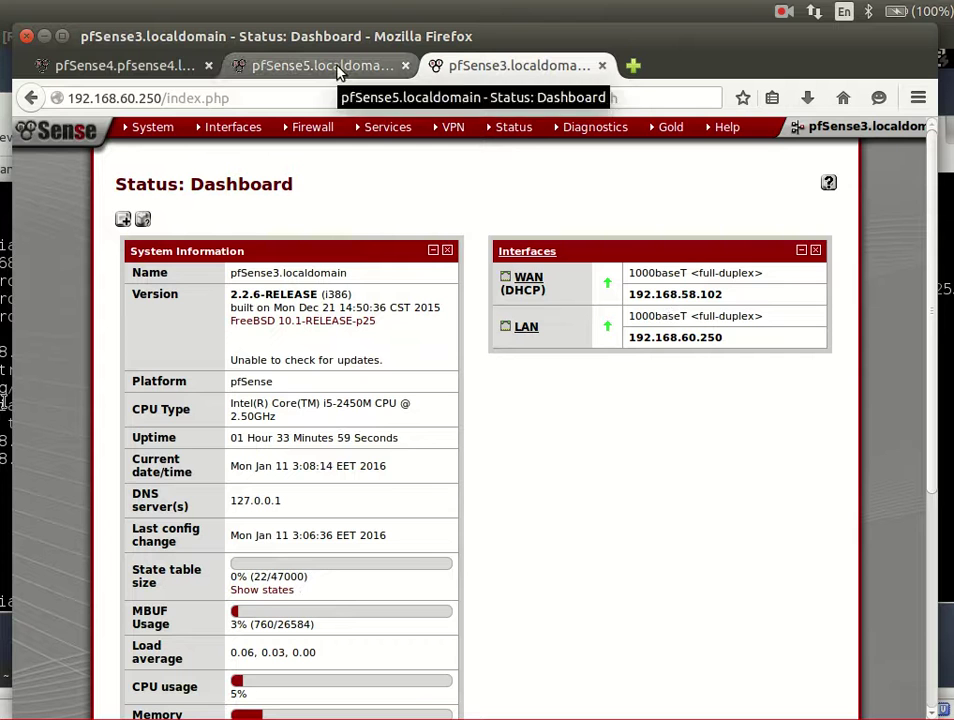
key(alt+Tab)
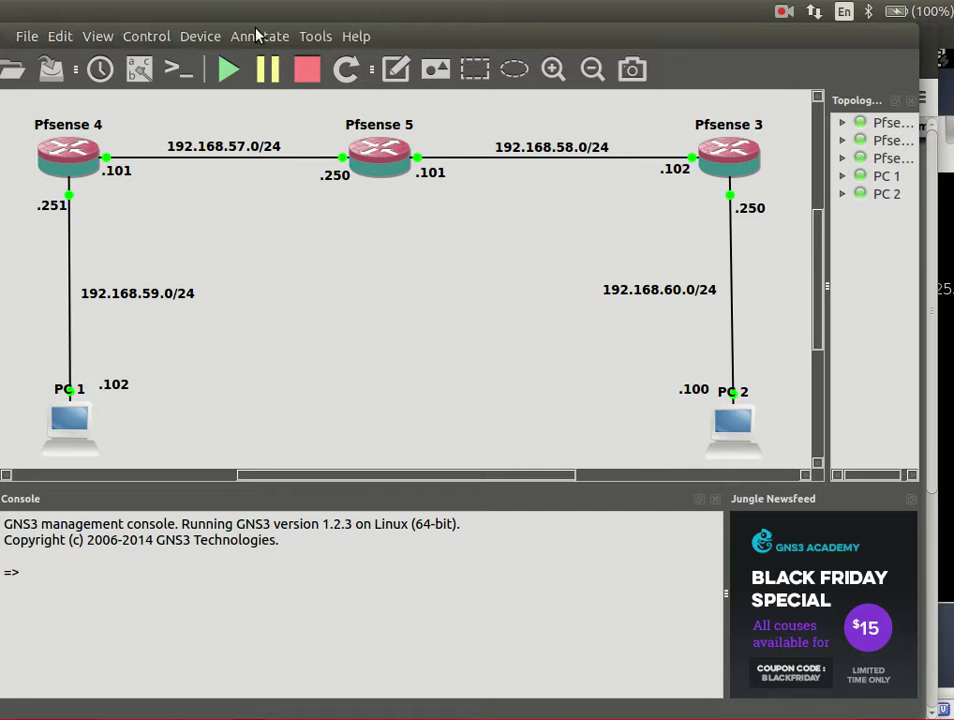
drag(406, 40, 448, 37)
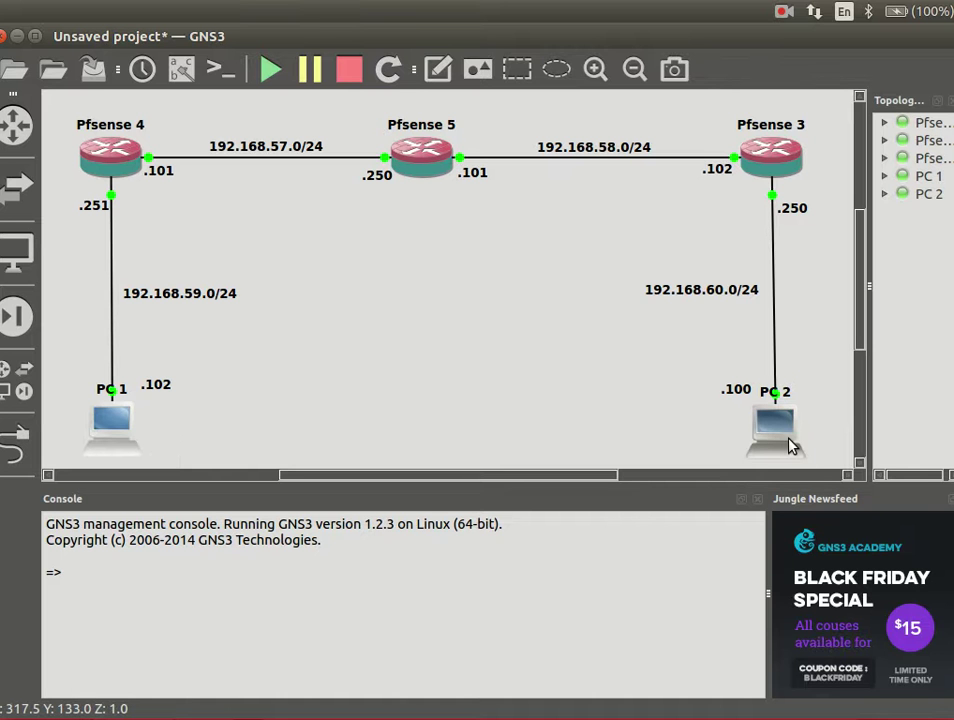
mouse_move(790, 446)
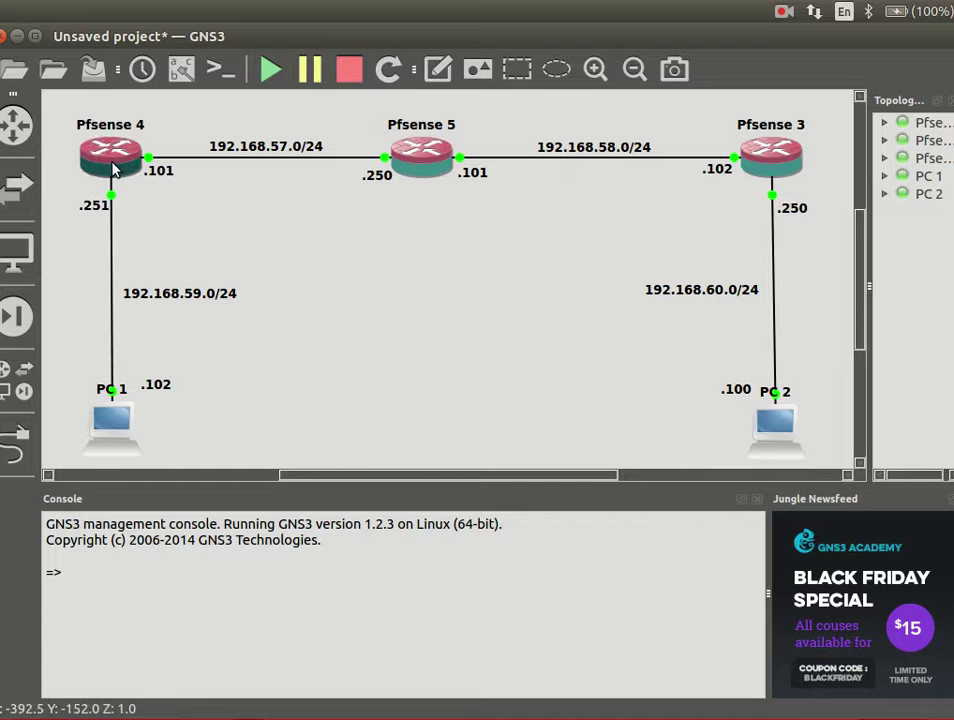
mouse_move(127, 167)
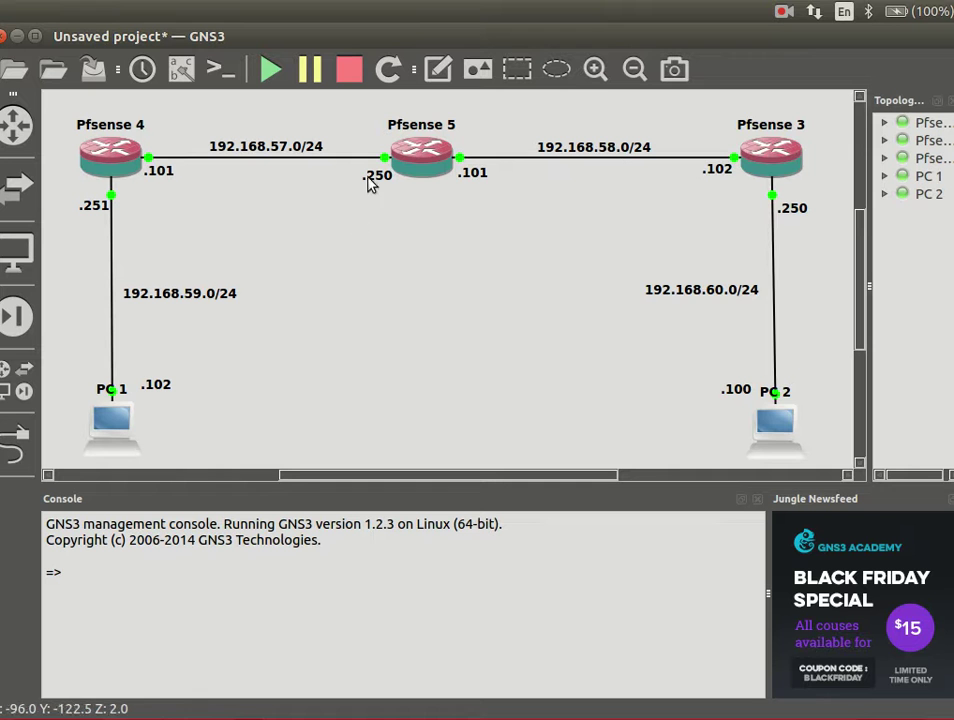
mouse_move(440, 168)
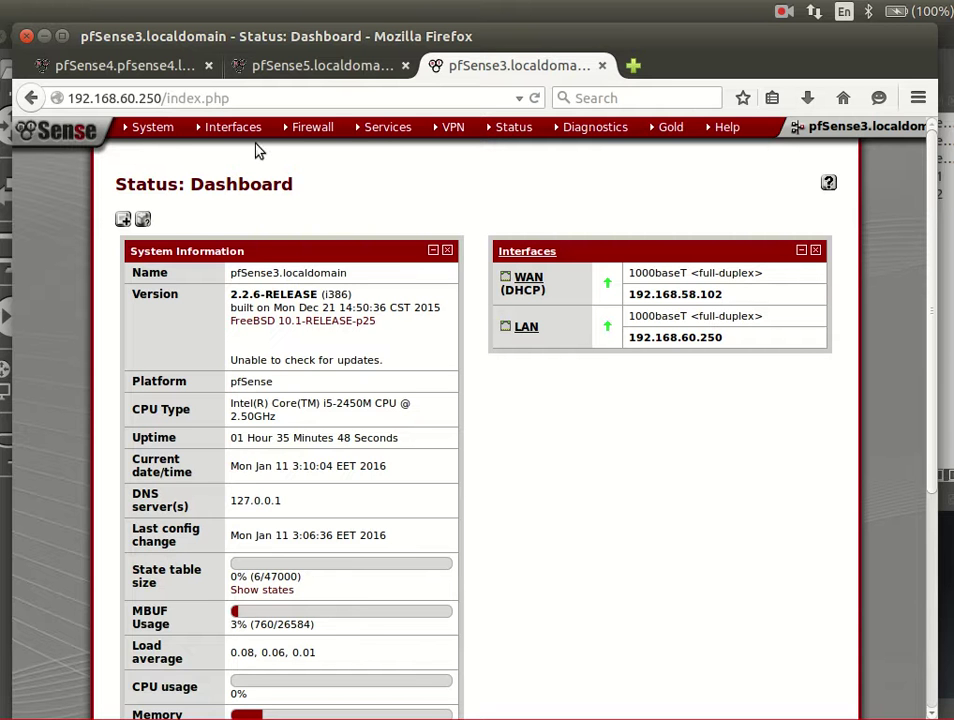
Step: In Firefox, delete the existing IPv4 allow-any rule from pfSense3's WAN firewall rules
mouse_move(310, 128)
click(305, 189)
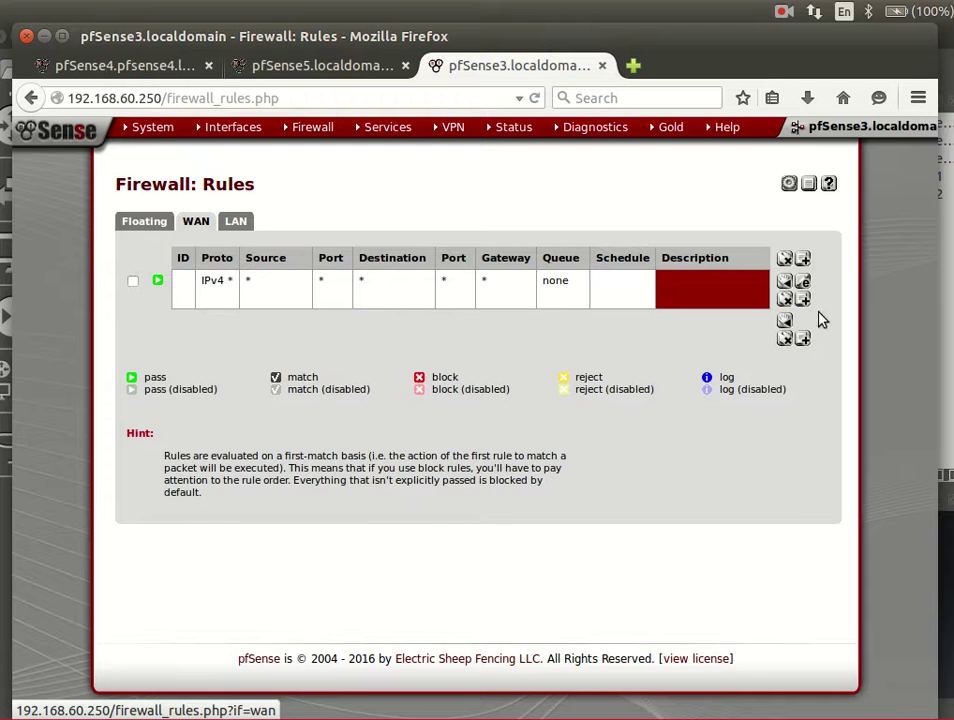
click(785, 266)
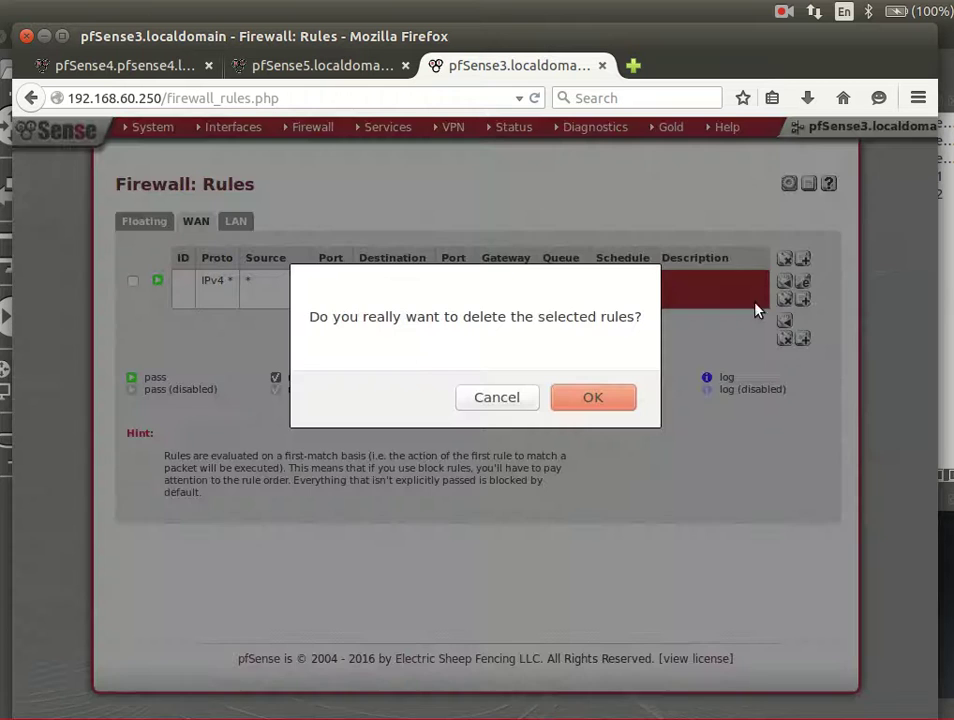
click(628, 411)
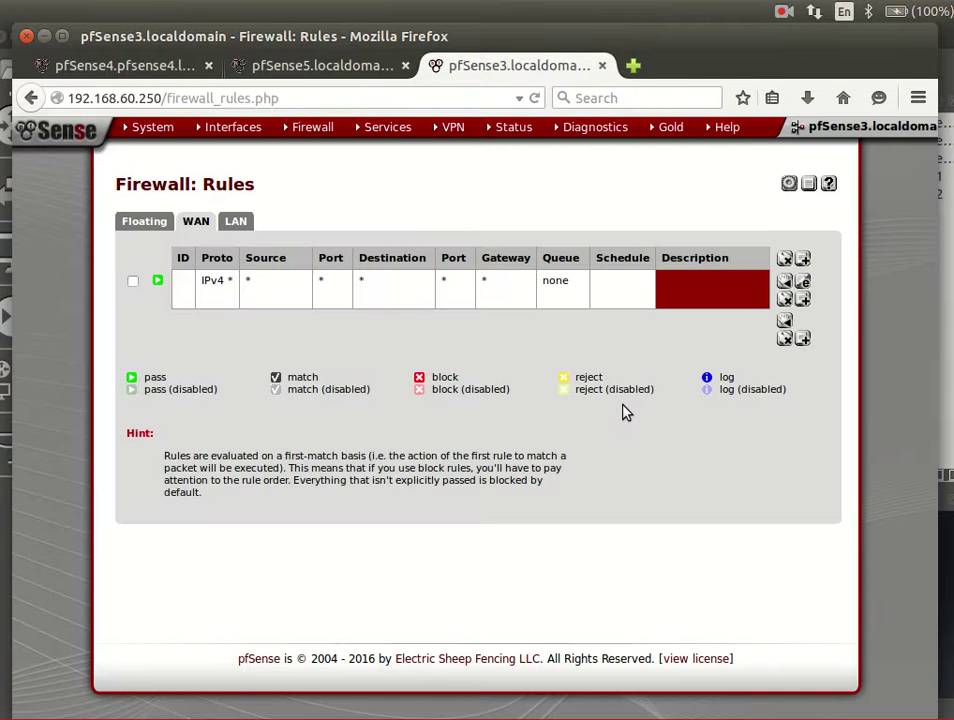
click(785, 298)
click(557, 394)
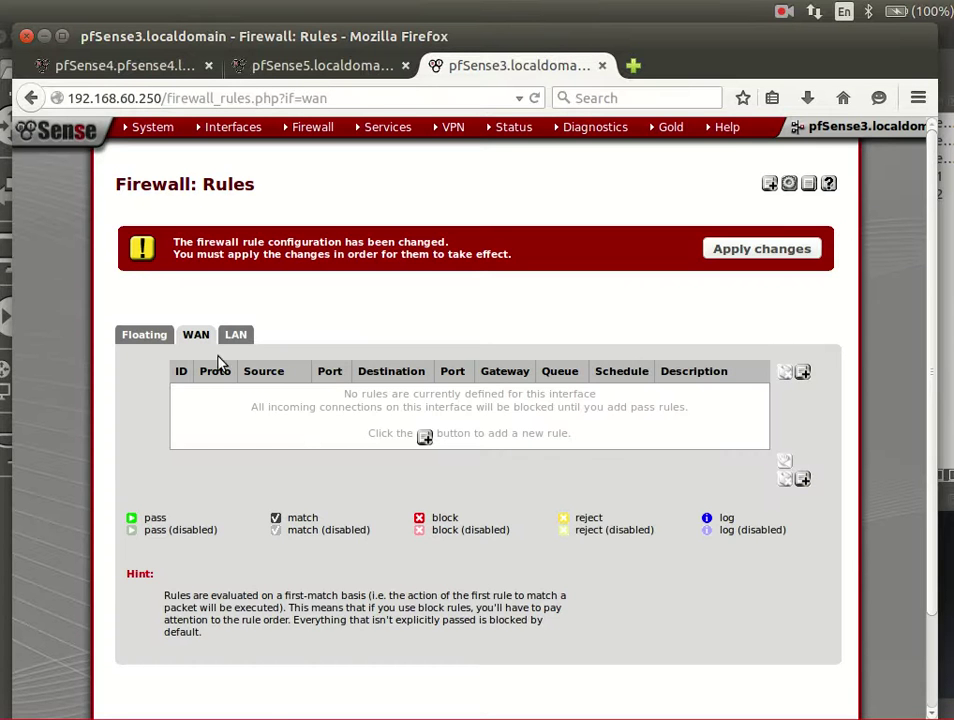
Step: Delete the last LAN firewall rule on pfSense3, the IPv4 rule with any source
click(233, 336)
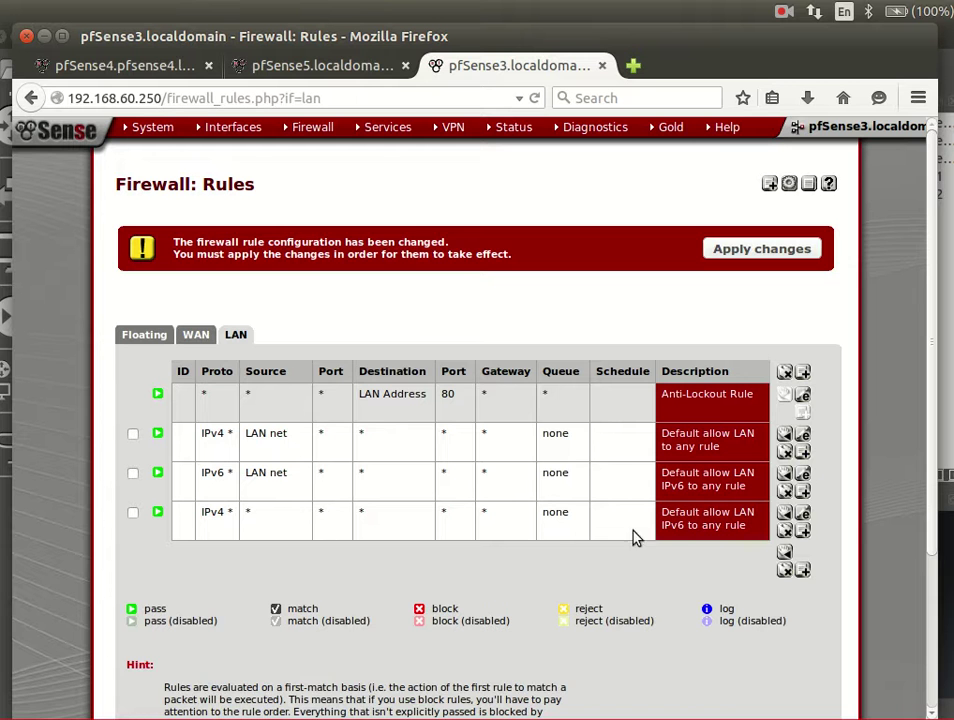
click(784, 530)
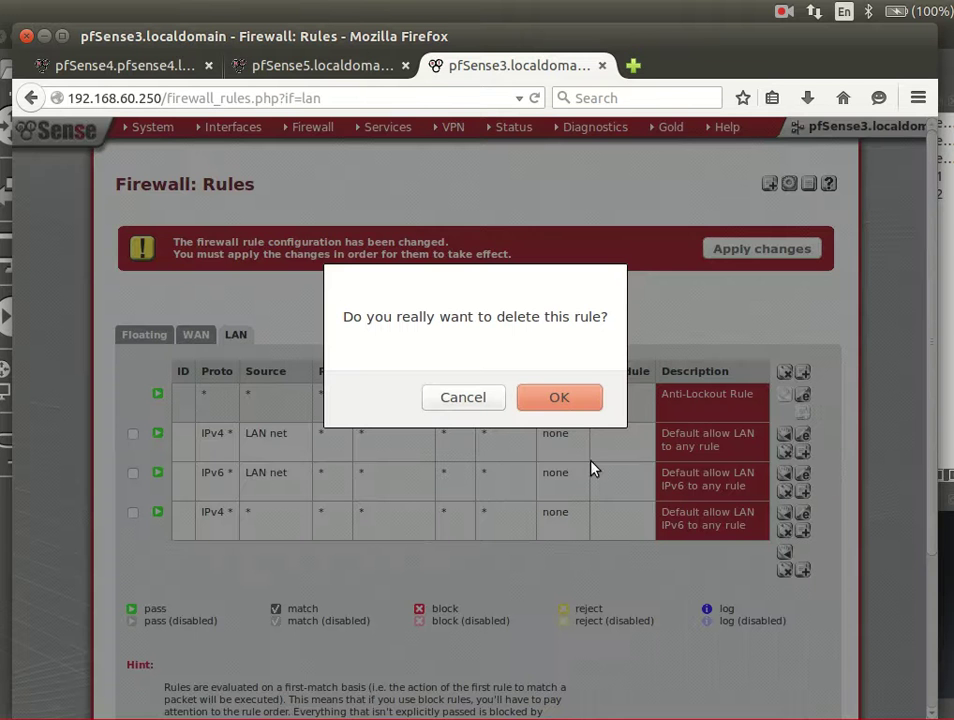
click(559, 398)
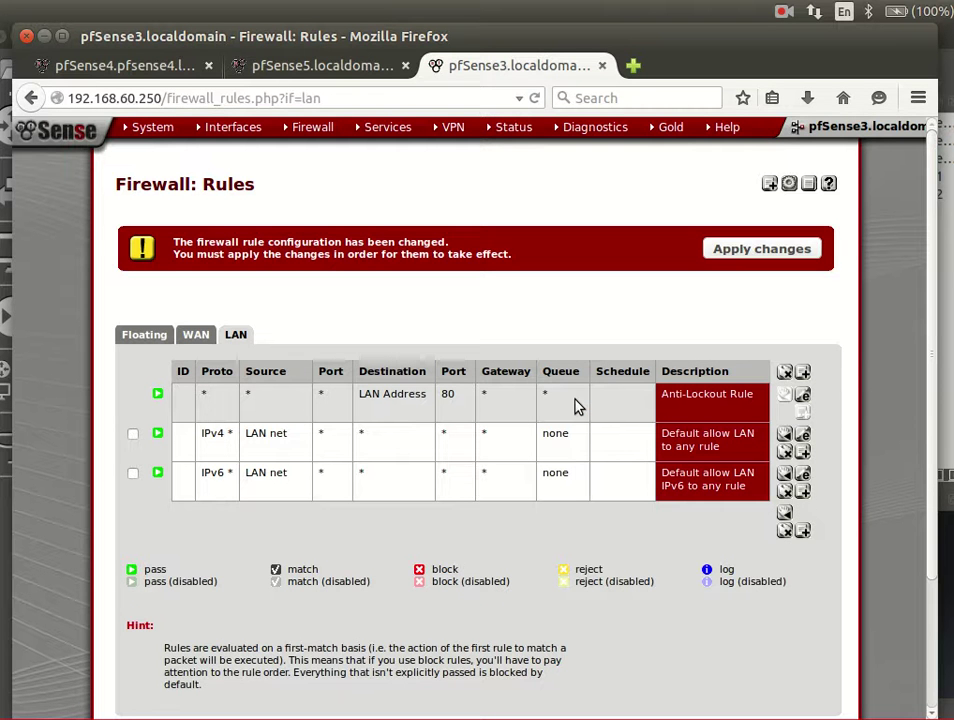
Step: Add and save a WAN pass rule on pfSense3 for IPv4 with protocol any and any source and destination
click(196, 336)
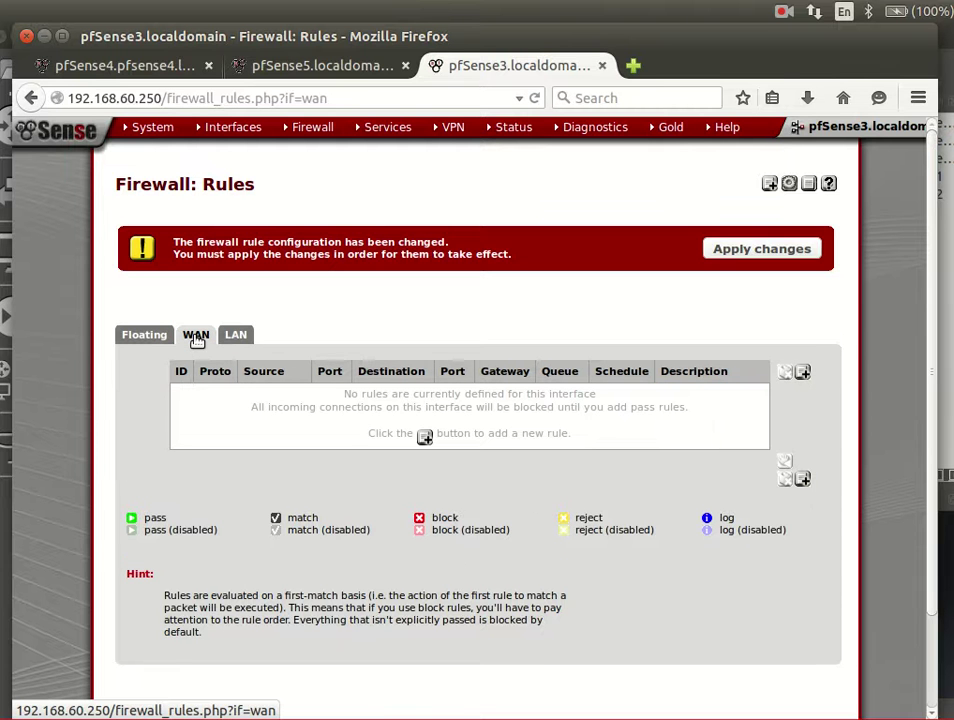
click(424, 437)
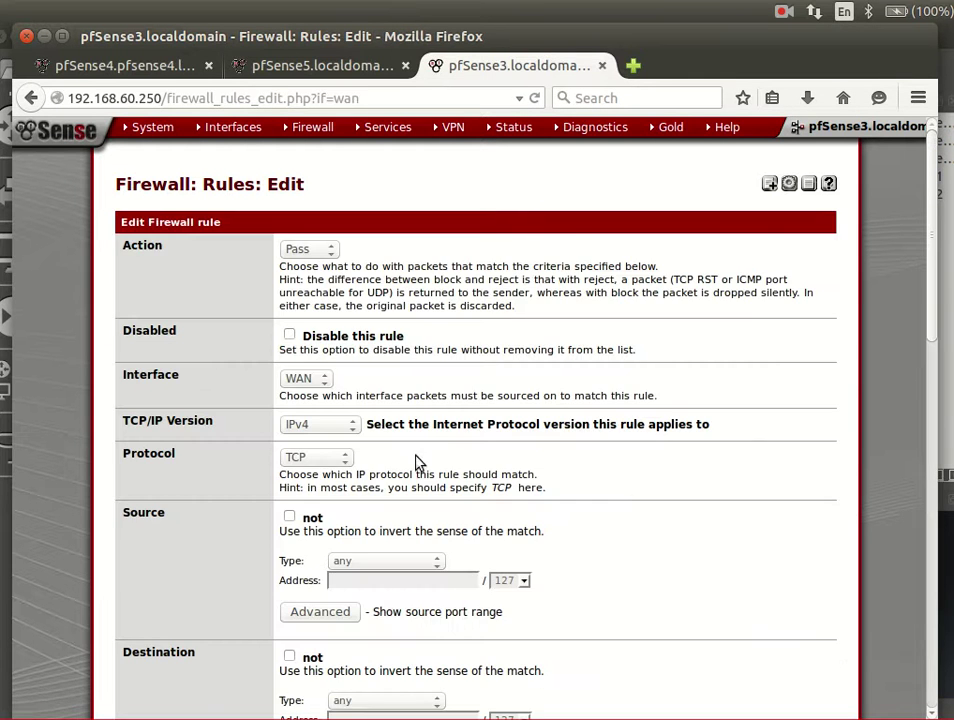
click(318, 459)
click(309, 633)
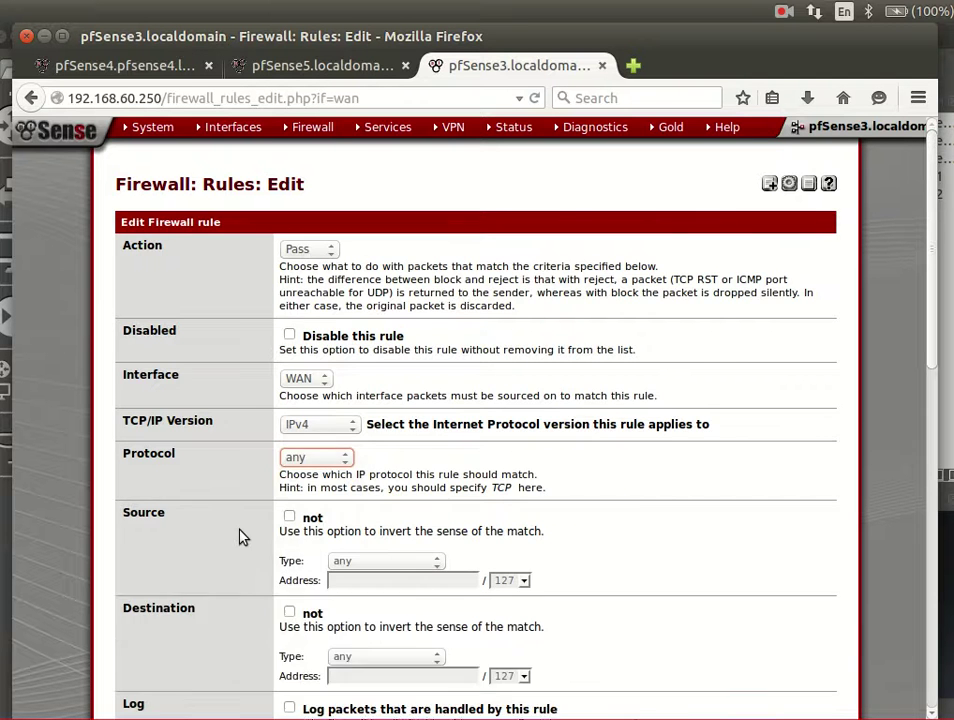
scroll(241, 537, down, 5)
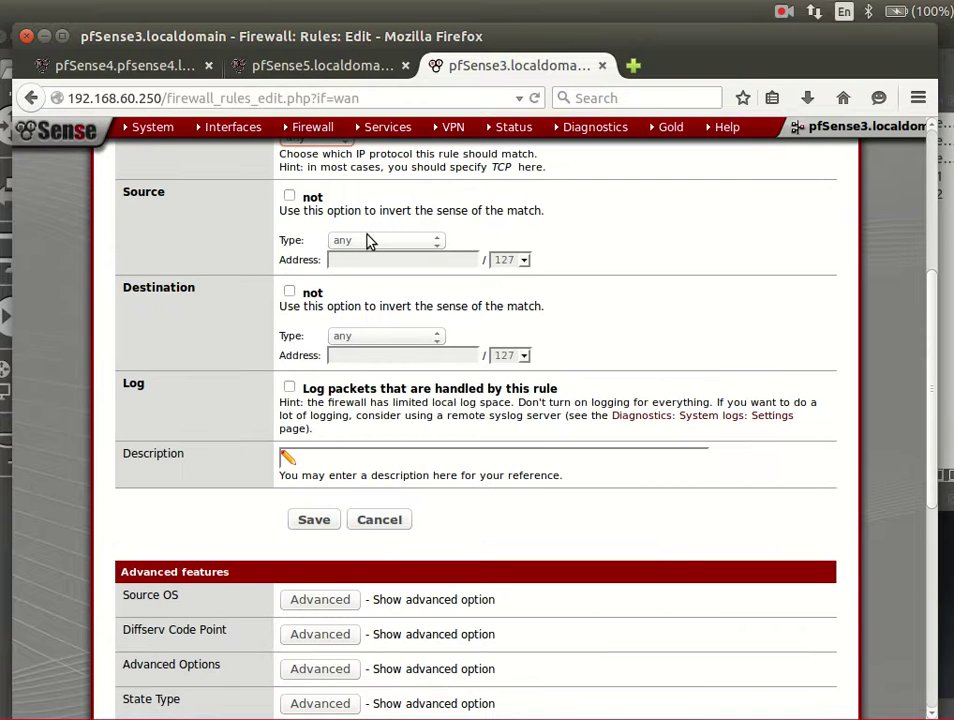
click(331, 523)
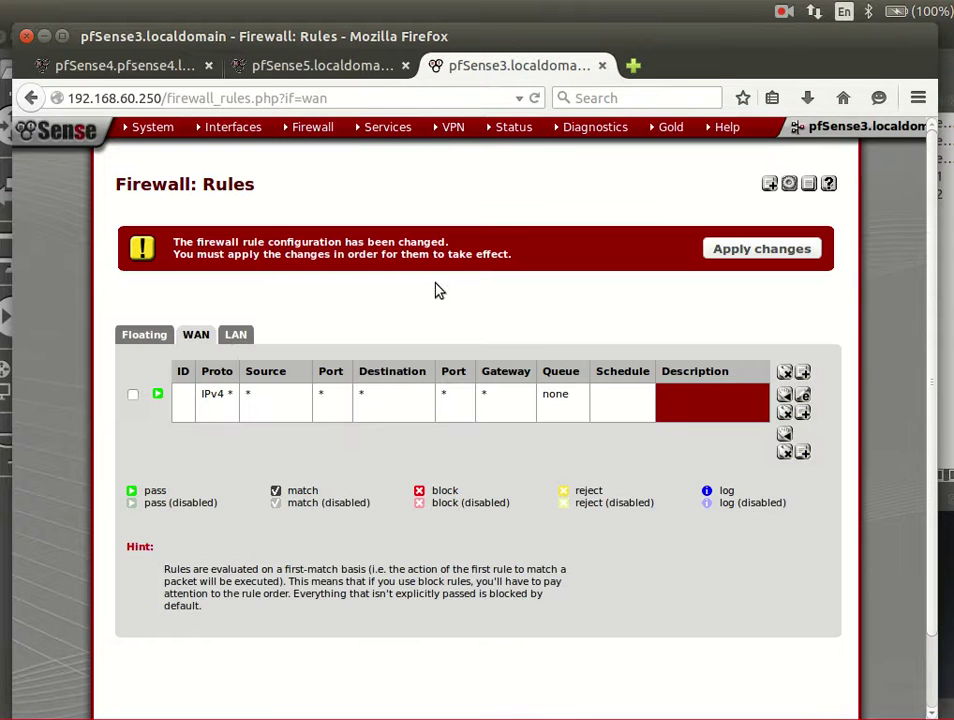
Step: Add a LAN pass rule above pfSense3's default allow rules for IPv4 with protocol any and any source and destination
click(236, 334)
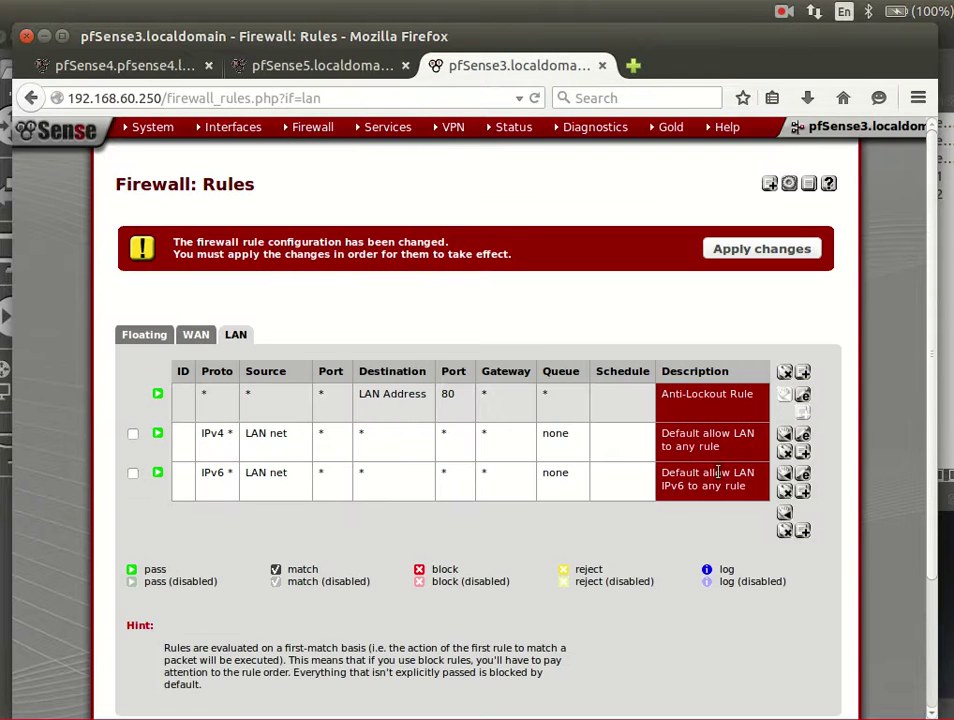
click(802, 371)
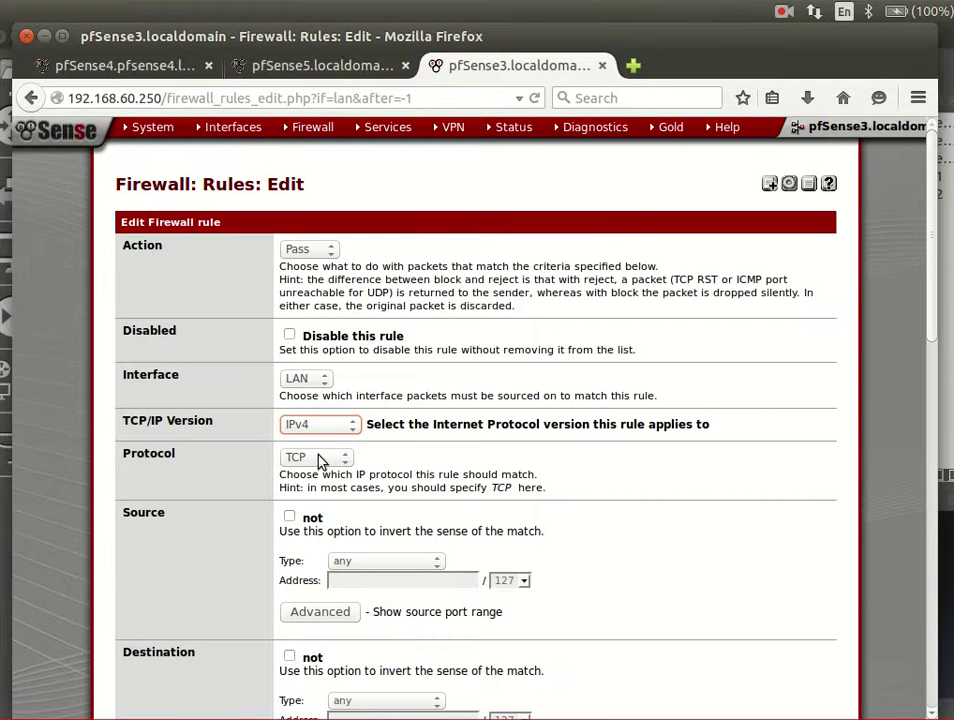
click(316, 458)
click(323, 636)
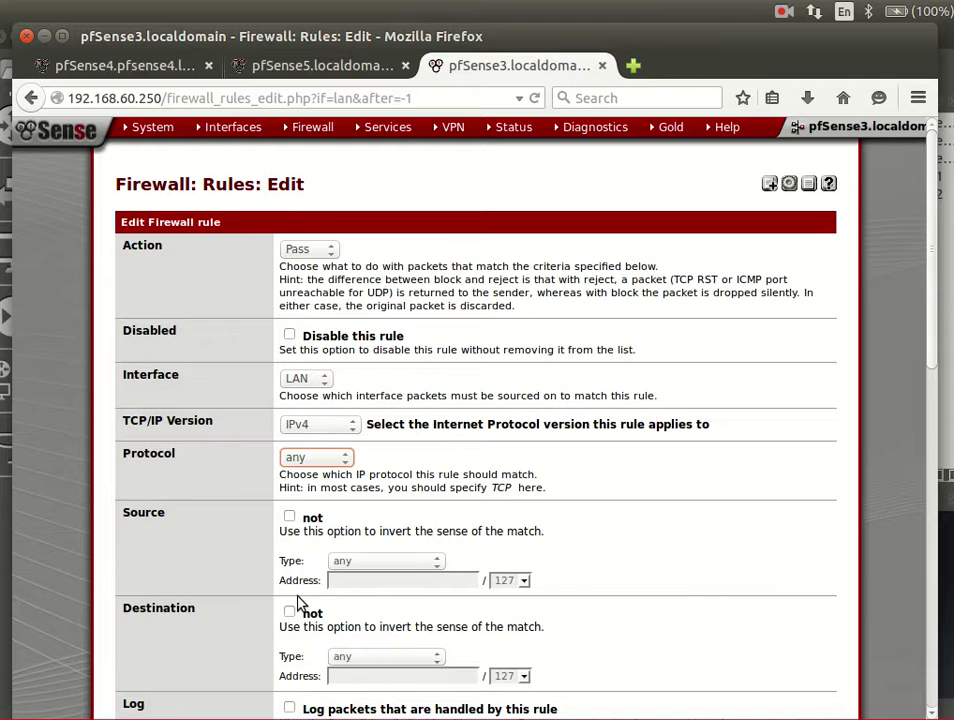
scroll(355, 600, down, 5)
click(316, 521)
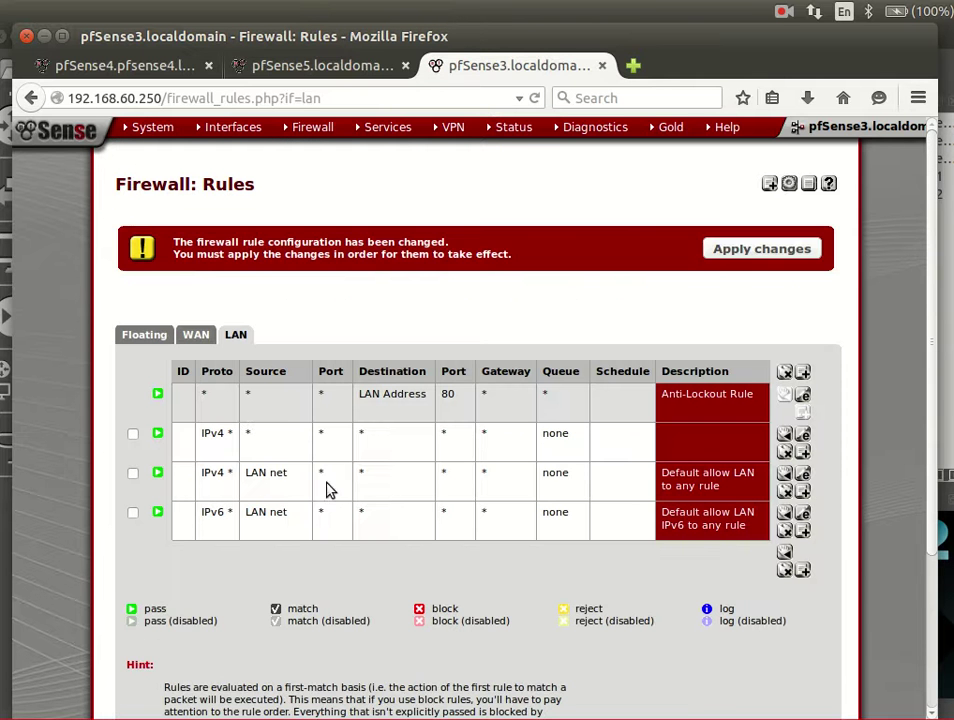
Step: Apply the firewall rule changes on pfSense3, dismiss the notice, and display the WAN rules
click(712, 250)
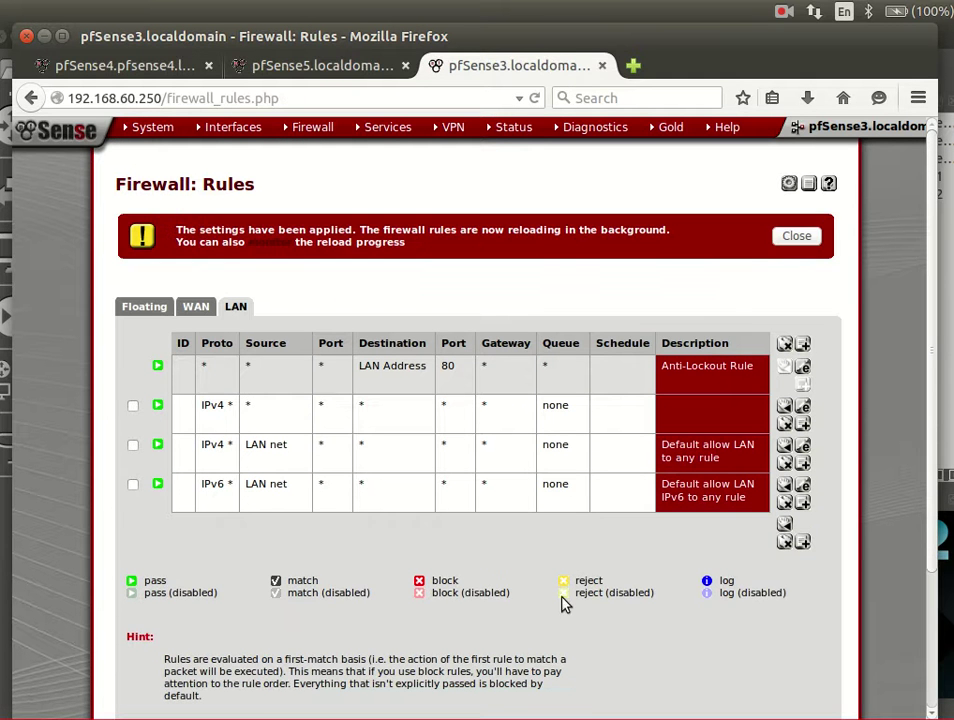
click(790, 245)
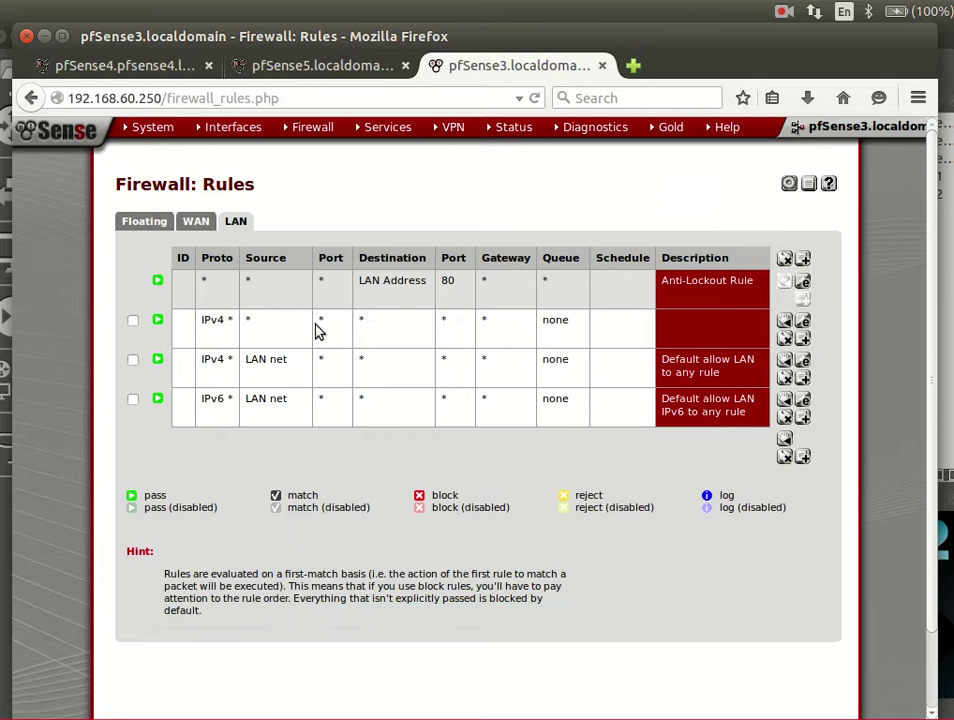
click(194, 224)
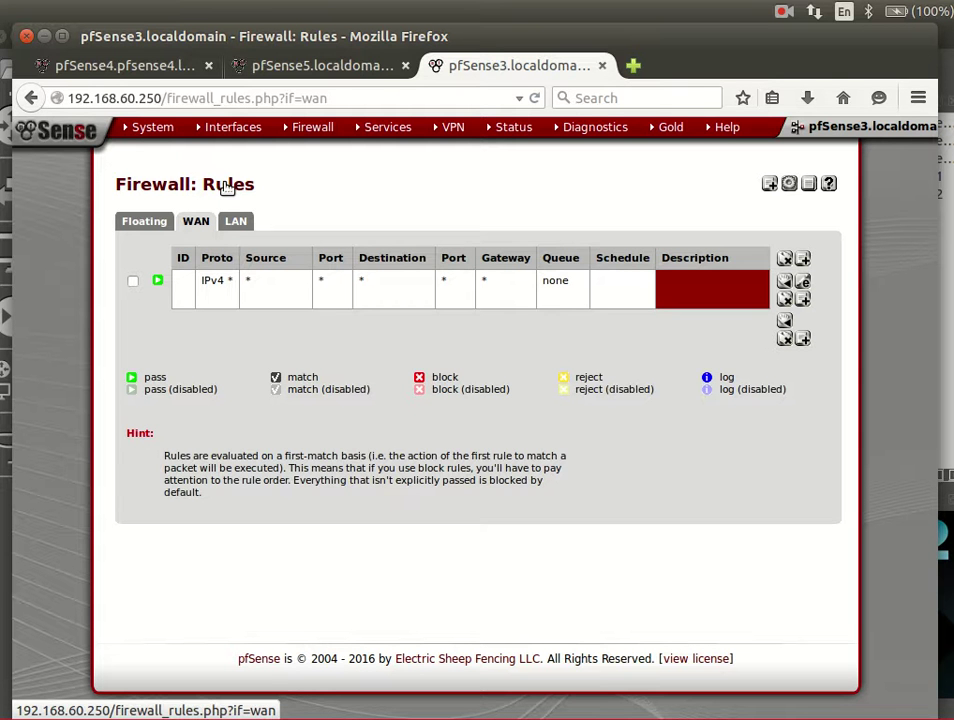
Step: Delete the second, duplicate IPv4 allow-any rule from pfSense5's WAN firewall rules and apply the changes
click(362, 68)
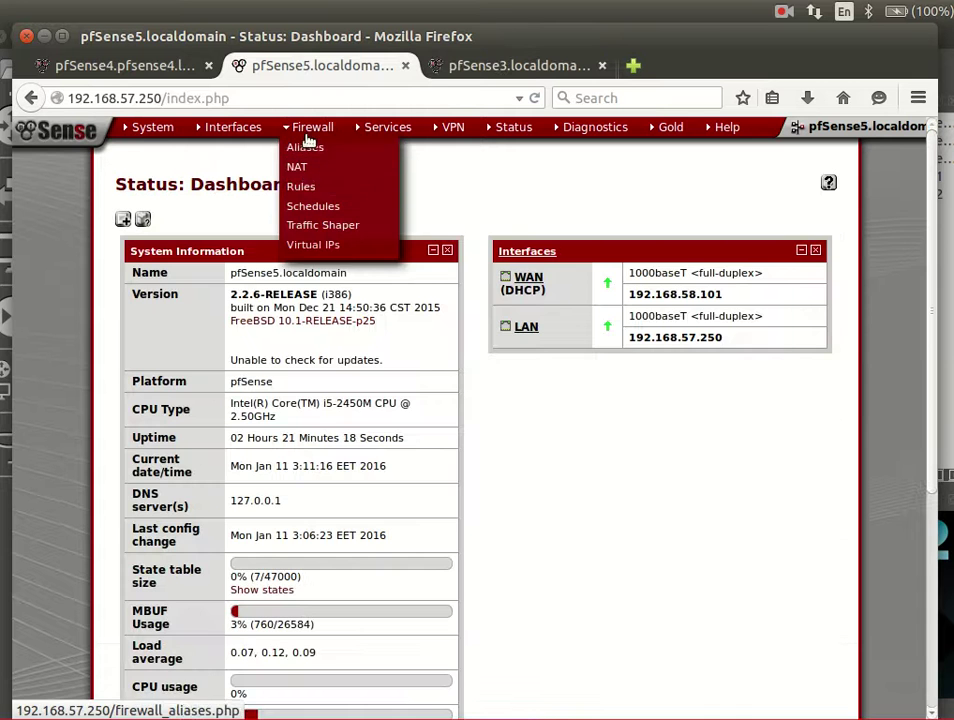
click(303, 186)
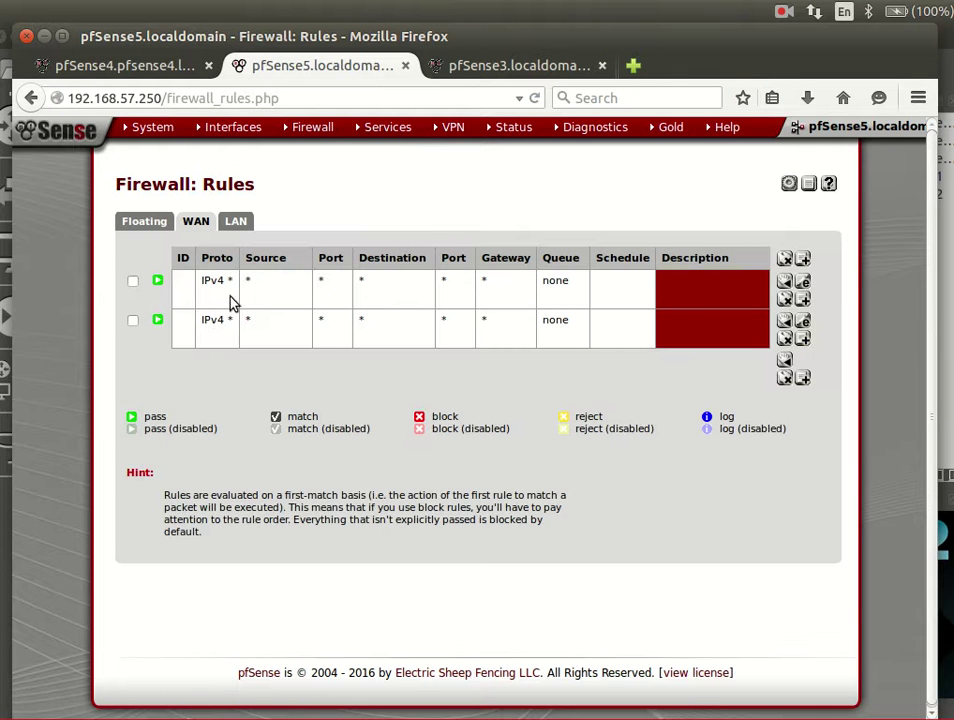
click(785, 338)
click(559, 397)
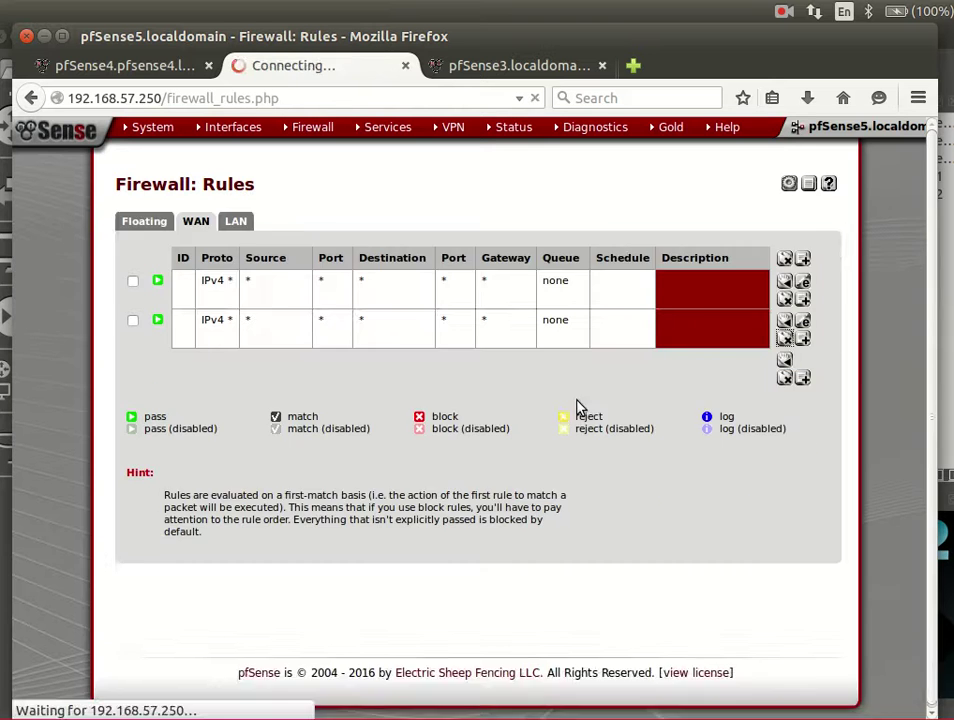
click(731, 256)
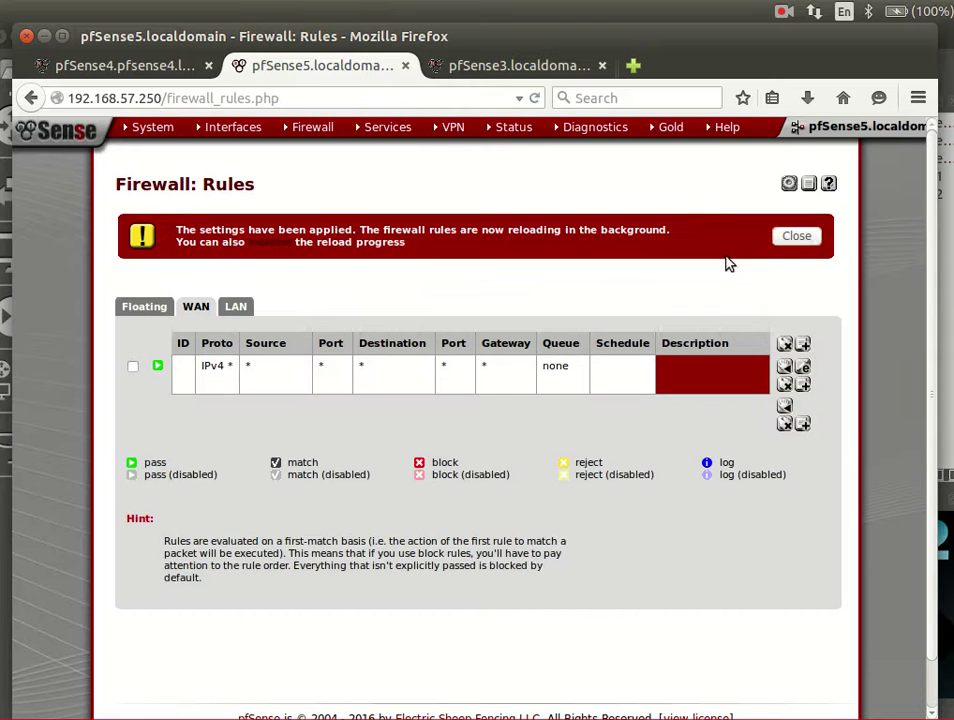
click(798, 239)
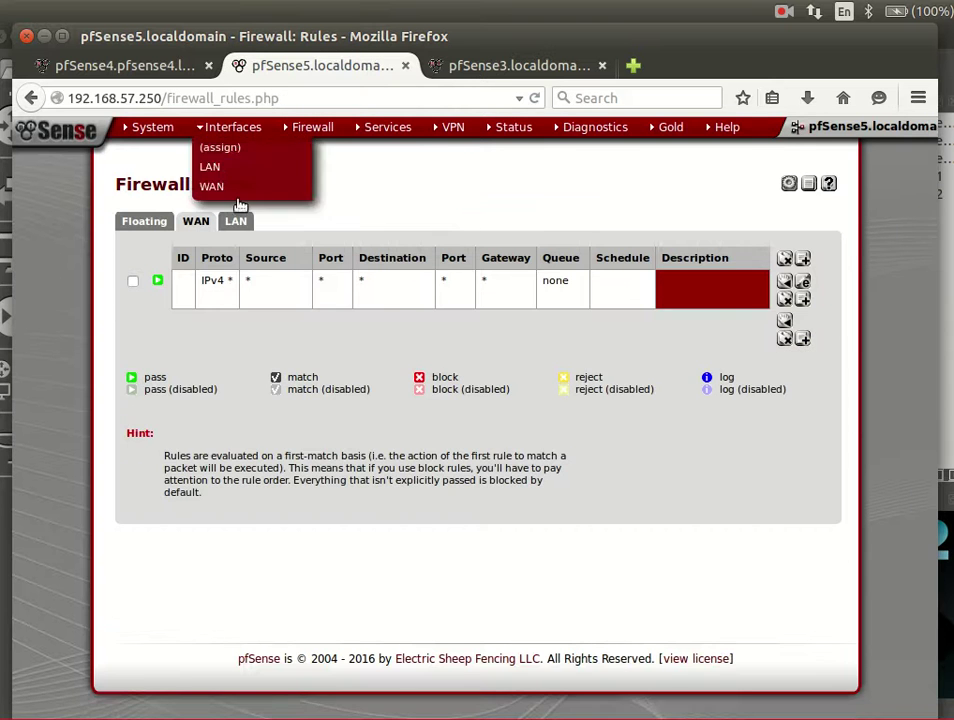
Step: Check the LAN firewall rules on pfSense5 and pfSense4, and return to the pfSense4 dashboard
click(238, 222)
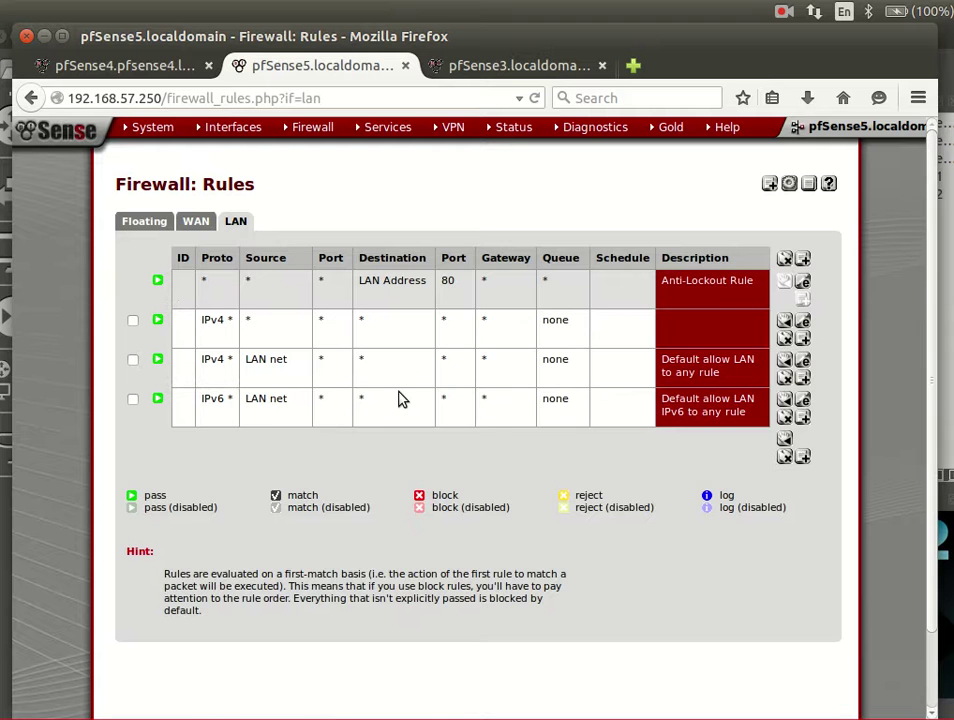
click(140, 64)
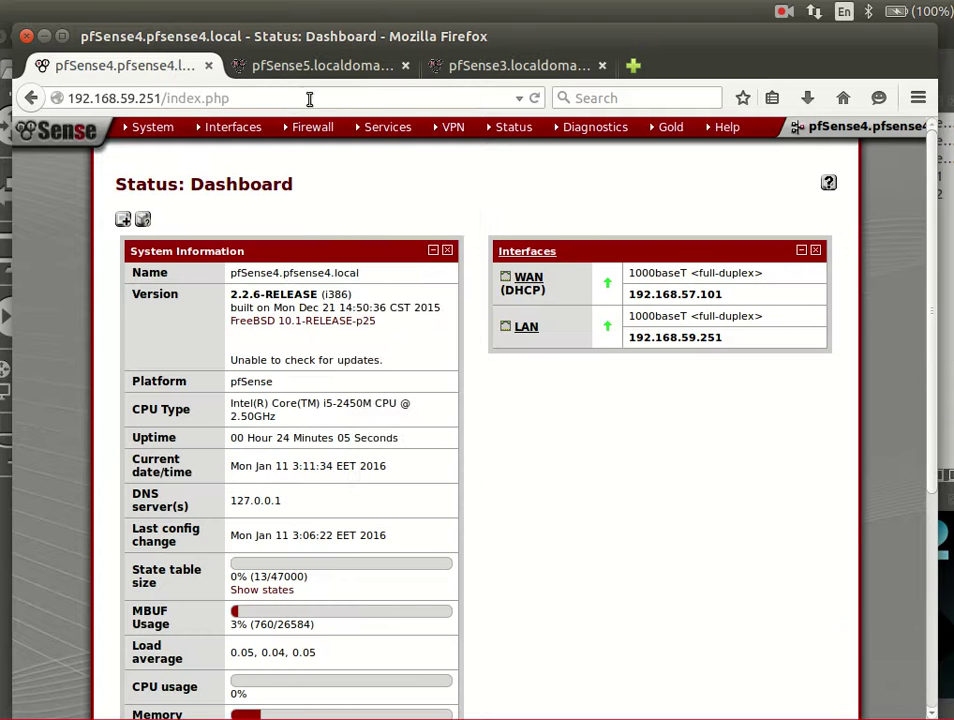
mouse_move(397, 137)
mouse_move(328, 136)
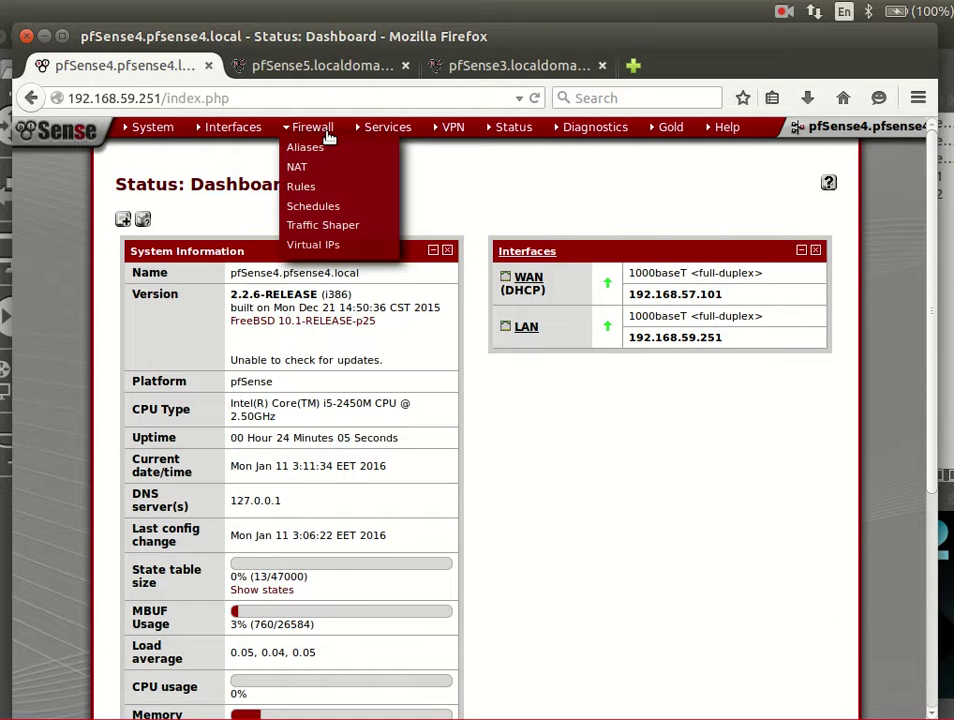
click(302, 185)
click(236, 220)
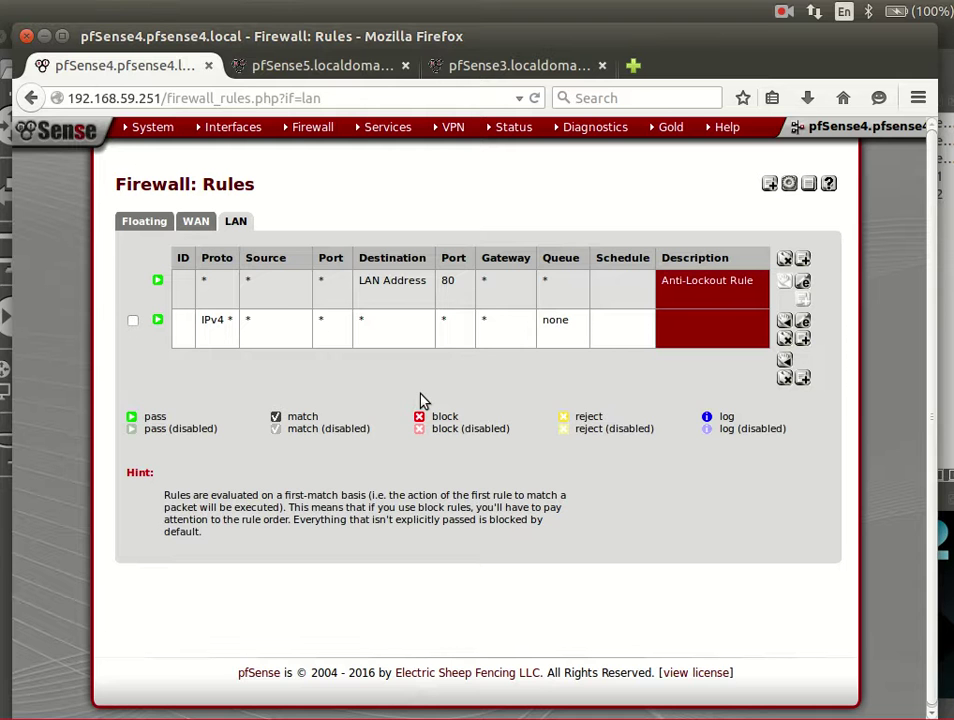
click(86, 128)
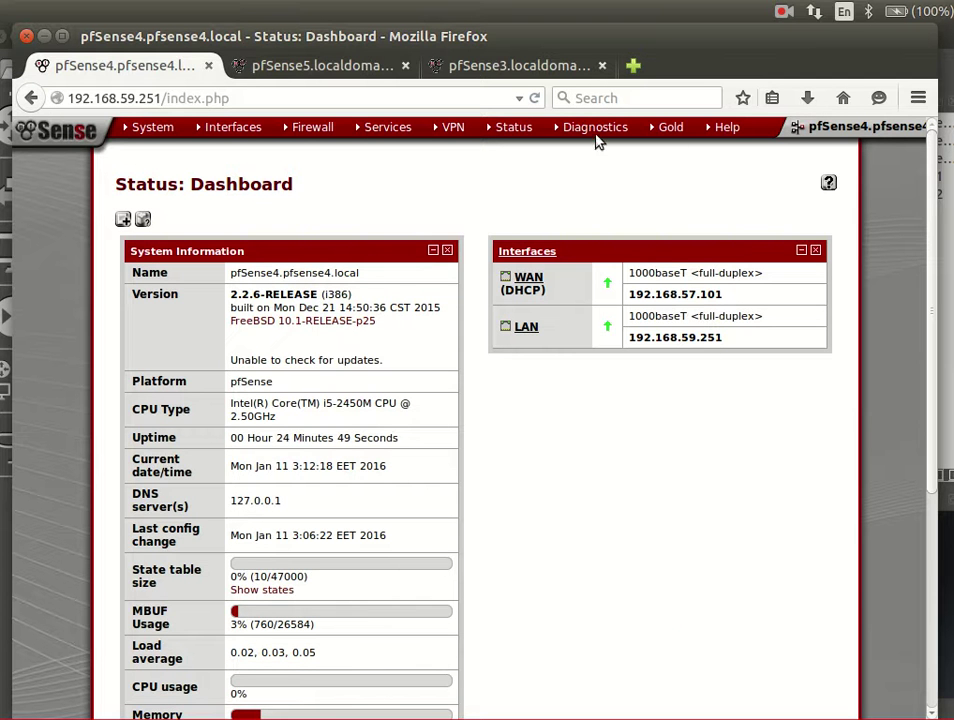
Step: Review and refresh pfSense4's routing table, look at its RIP service settings, and return to the dashboard
mouse_move(596, 138)
click(583, 441)
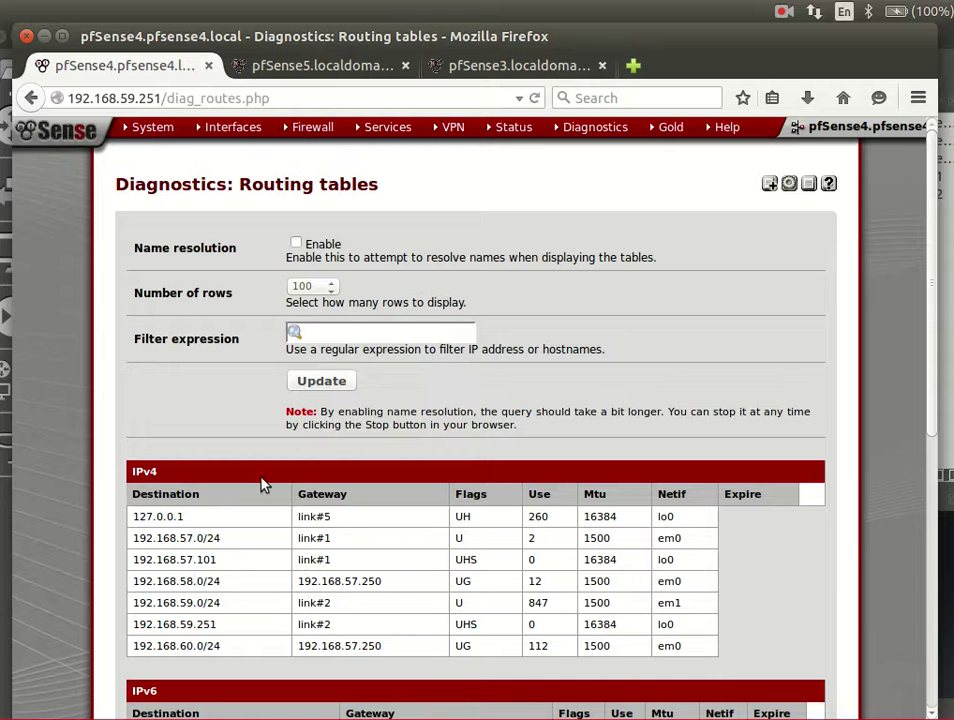
click(336, 379)
mouse_move(380, 140)
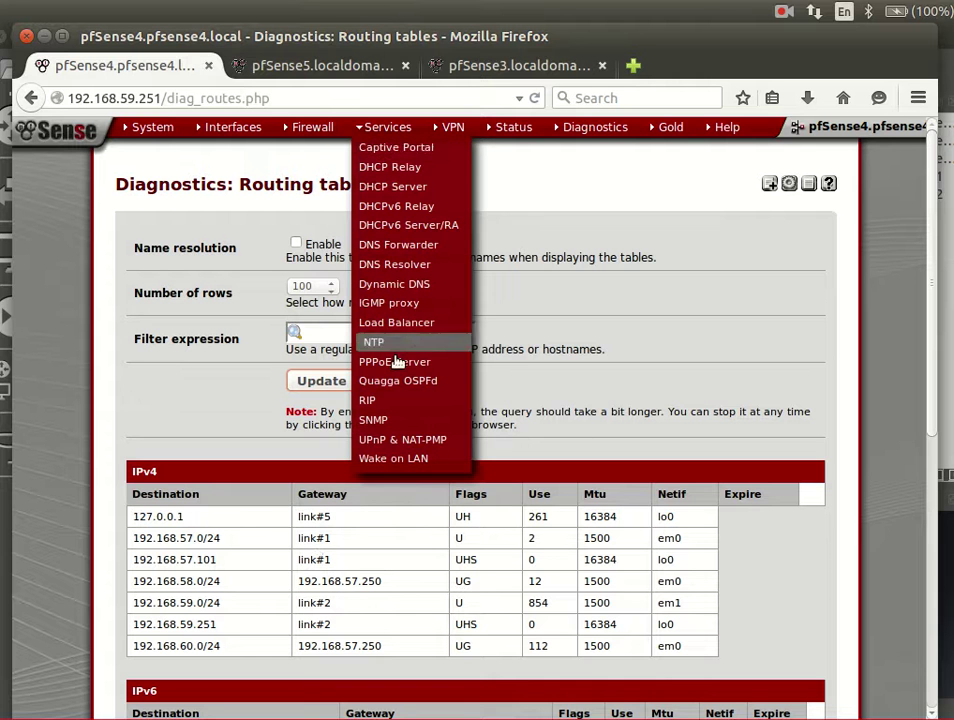
click(400, 398)
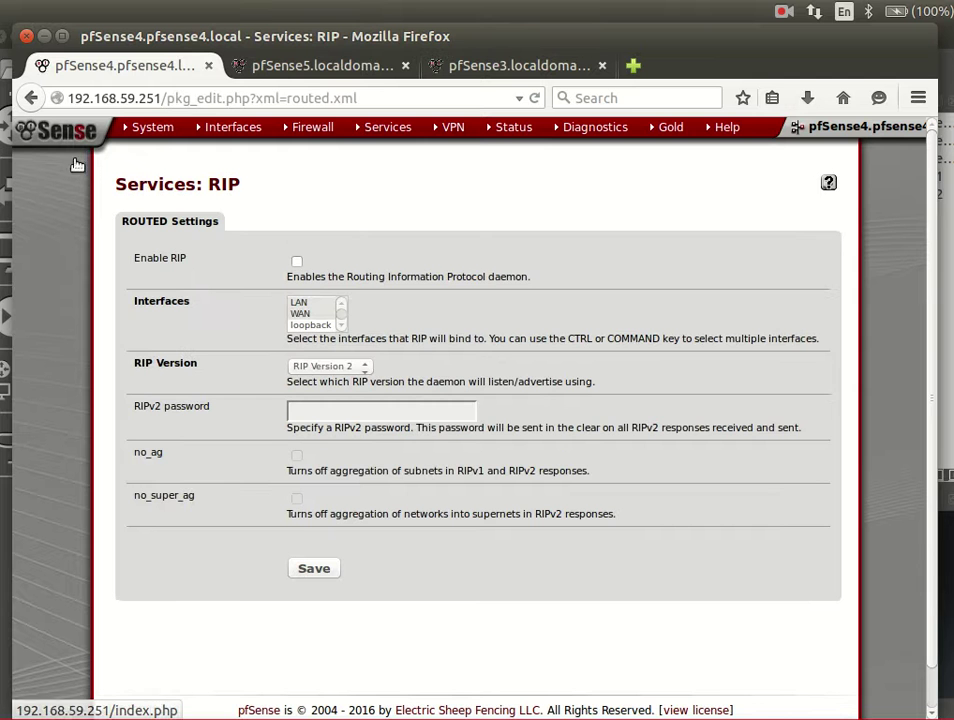
click(80, 130)
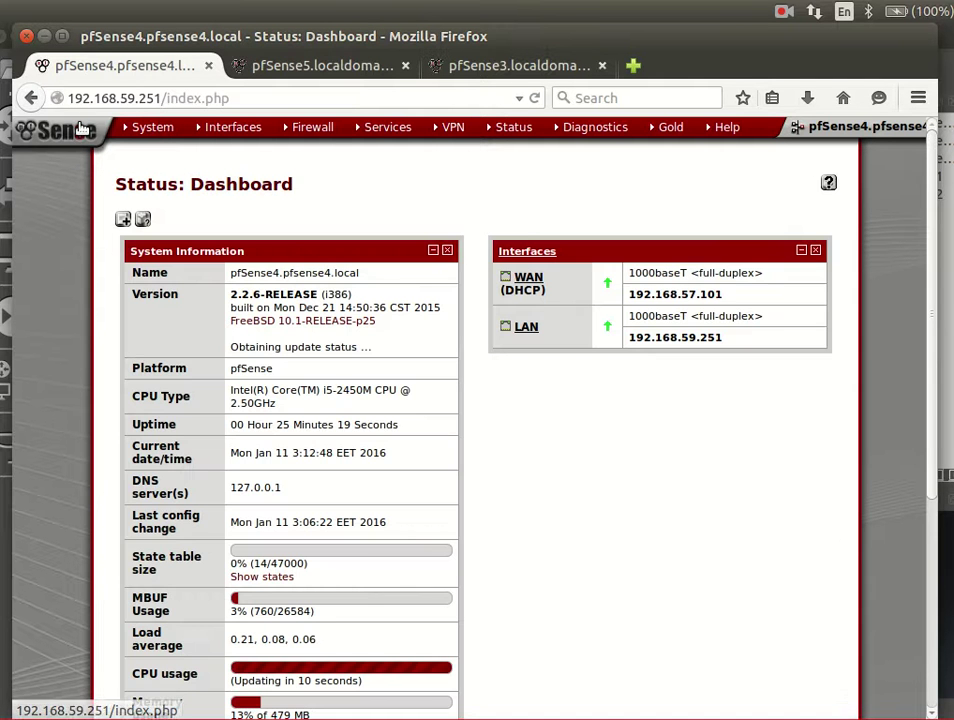
Step: Check the WAN and LAN interface addresses on pfSense5's dashboard and compare them with pfSense4's dashboard
click(330, 67)
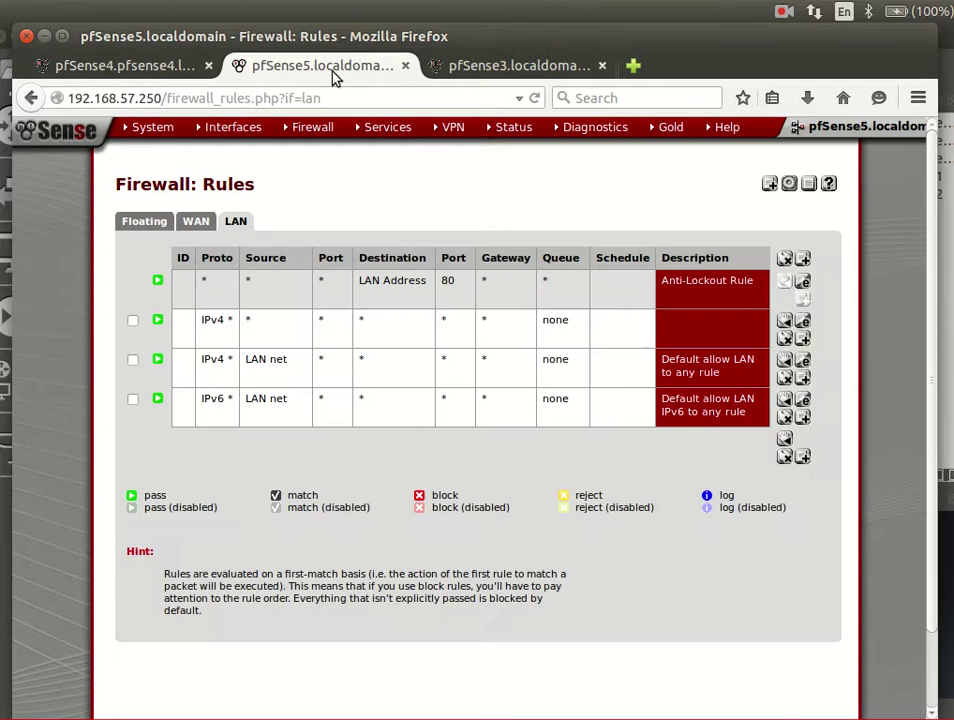
mouse_move(396, 210)
click(60, 130)
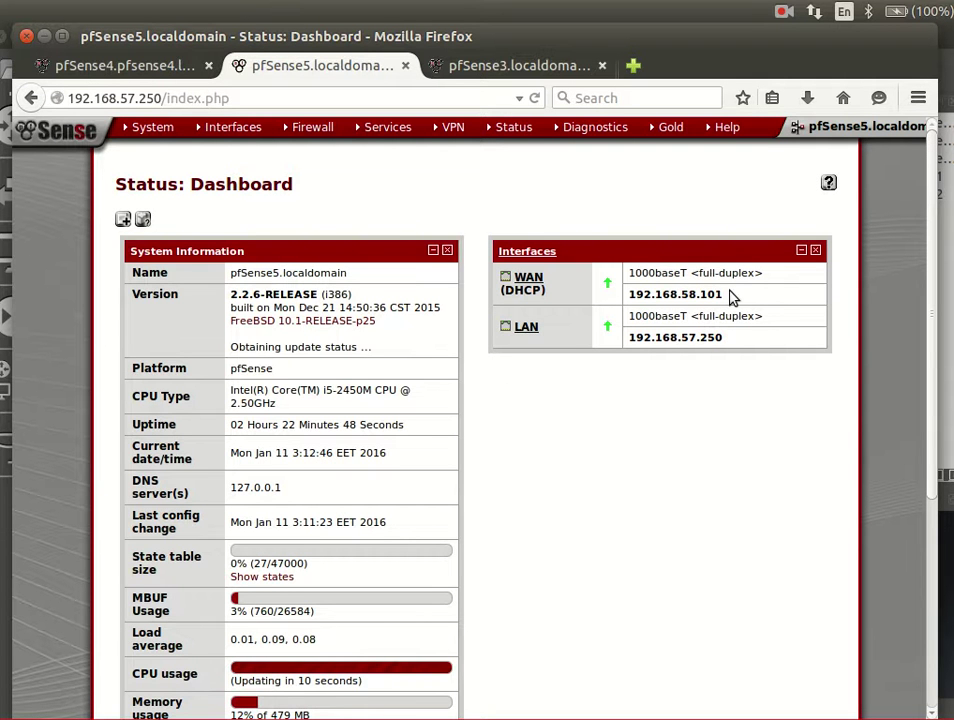
click(112, 72)
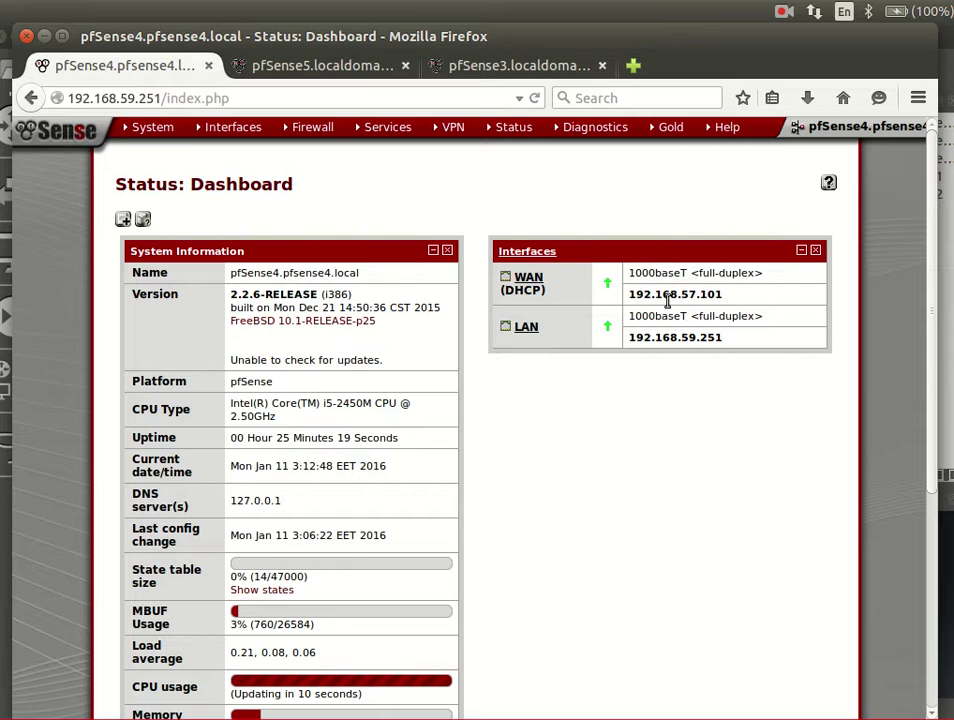
Step: Examine pfSense4's IPv4 routing table, highlighting the gateways for 192.168.58.0/24 and 192.168.57.101
mouse_move(595, 127)
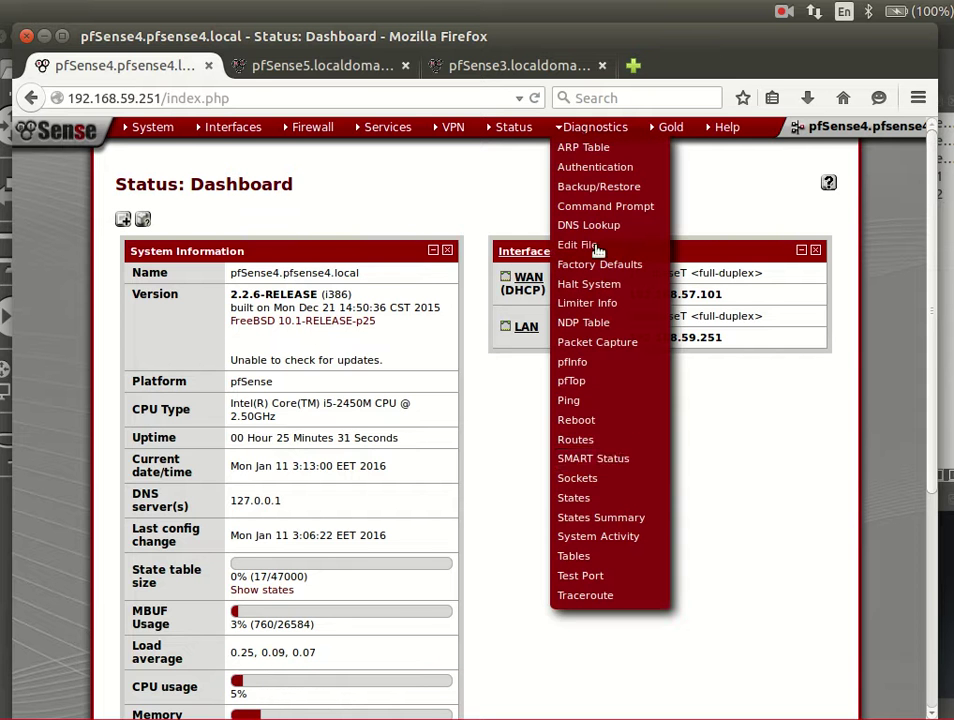
click(625, 440)
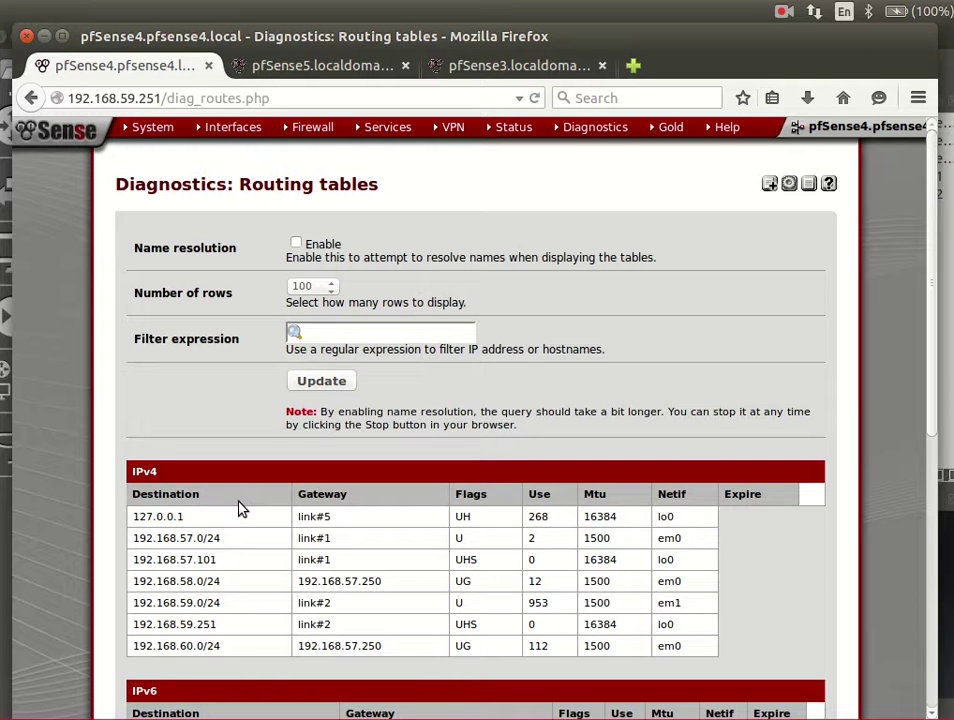
triple_click(307, 585)
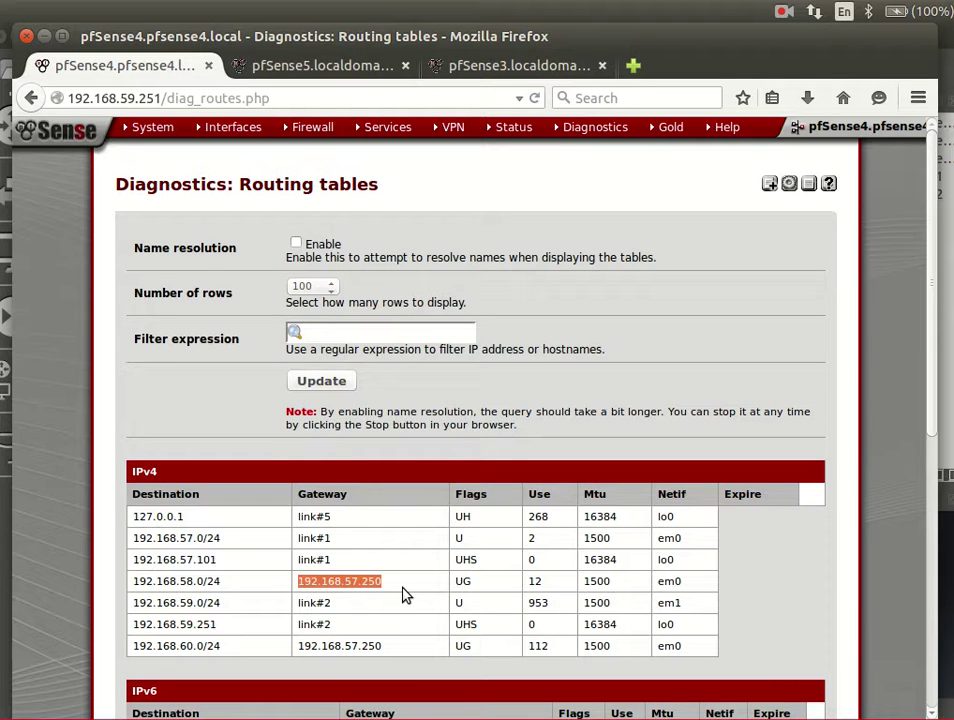
double_click(310, 559)
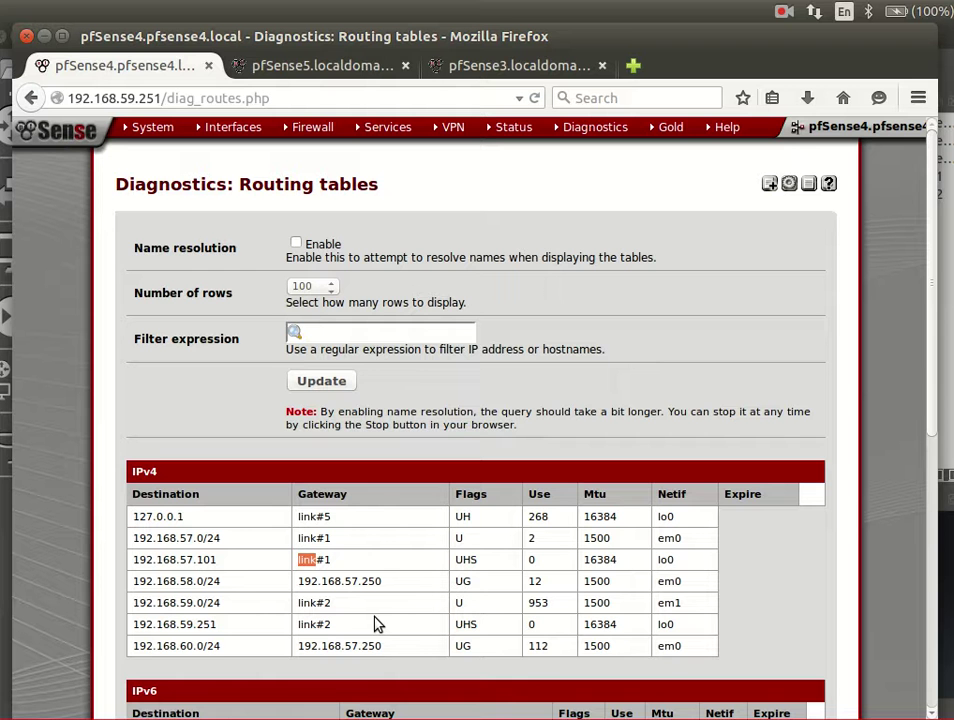
Step: View pfSense4's RIP service settings, and open its package manager
mouse_move(373, 130)
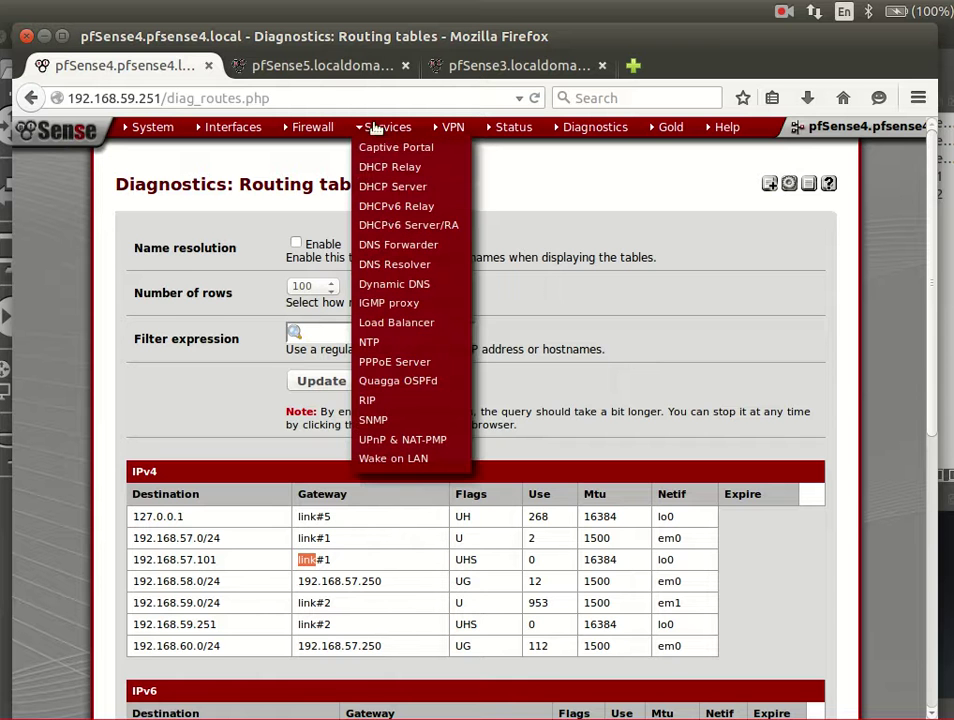
click(406, 399)
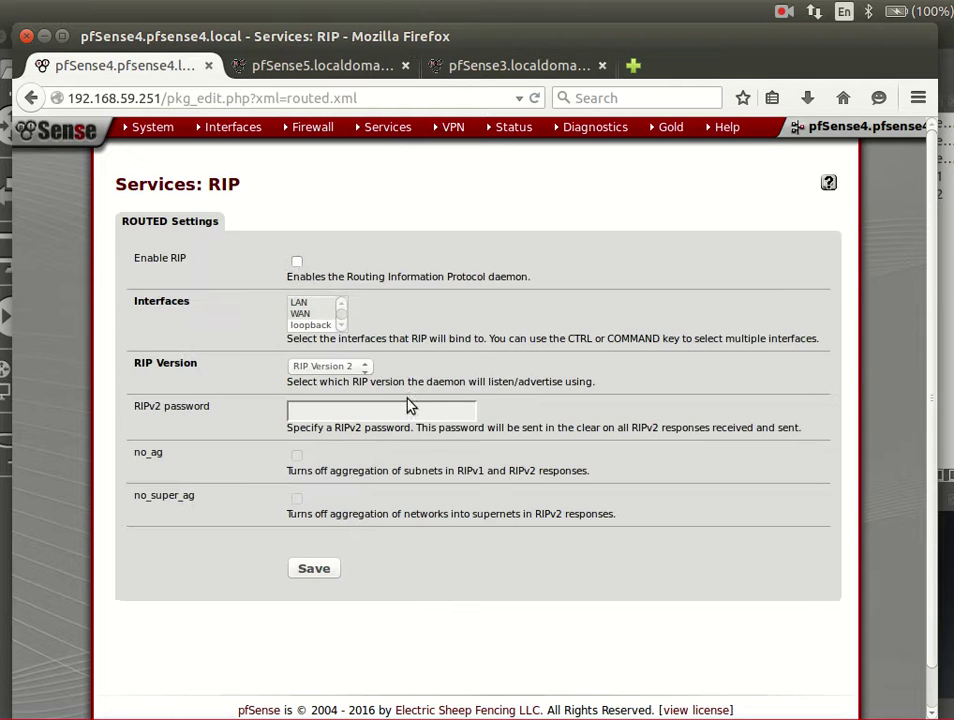
mouse_move(150, 127)
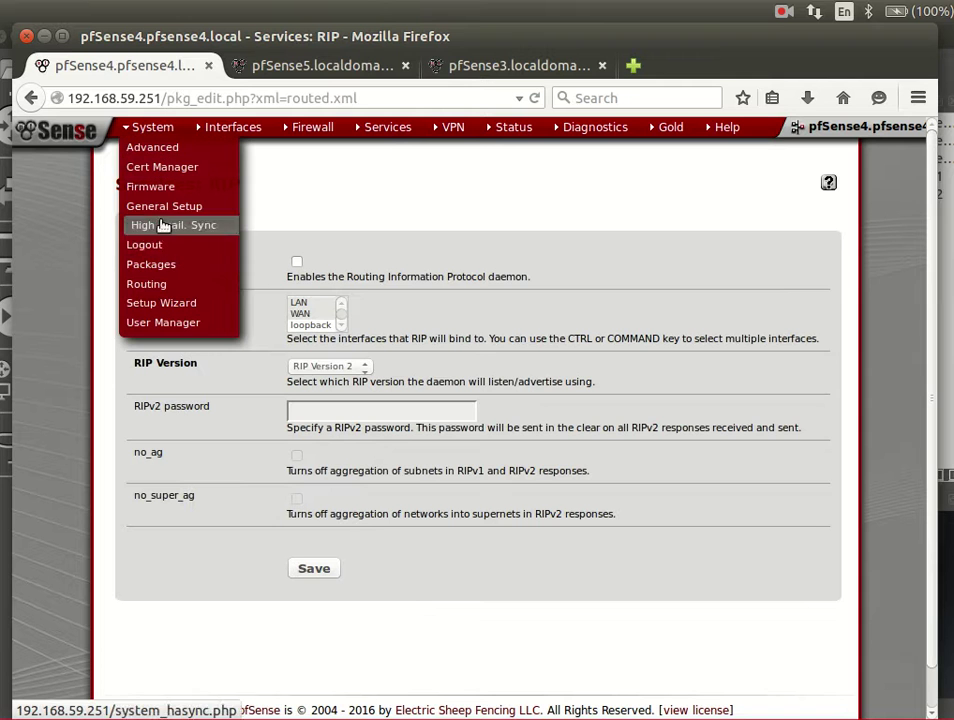
click(172, 263)
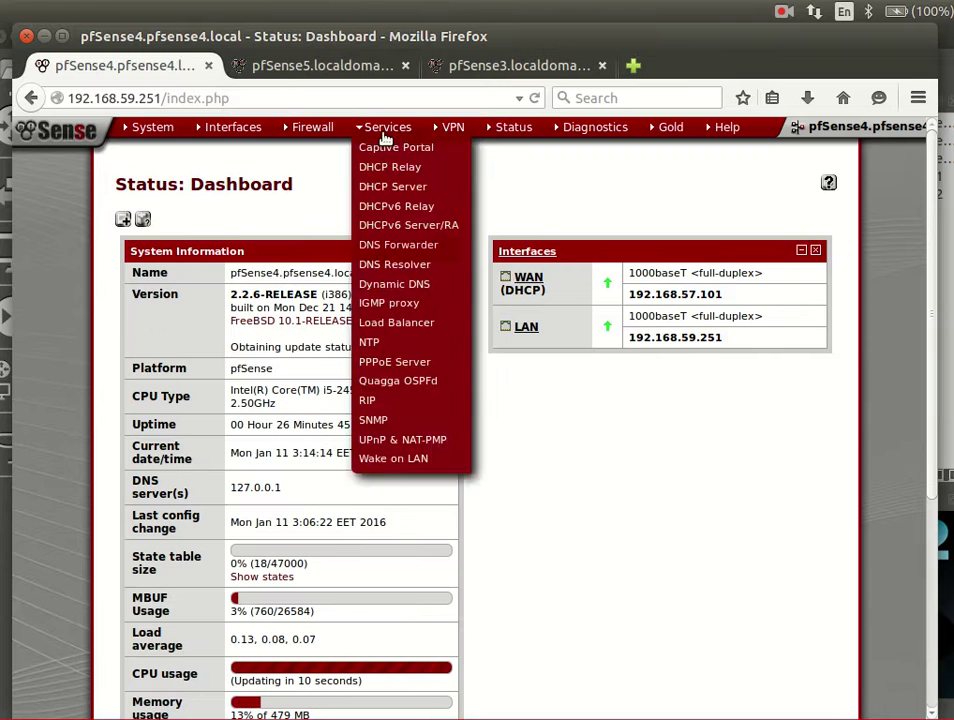
Step: Enable RIP Version 2 on pfSense4 with the no_ag and no_super_ag options turned on, and save the settings
mouse_move(130, 130)
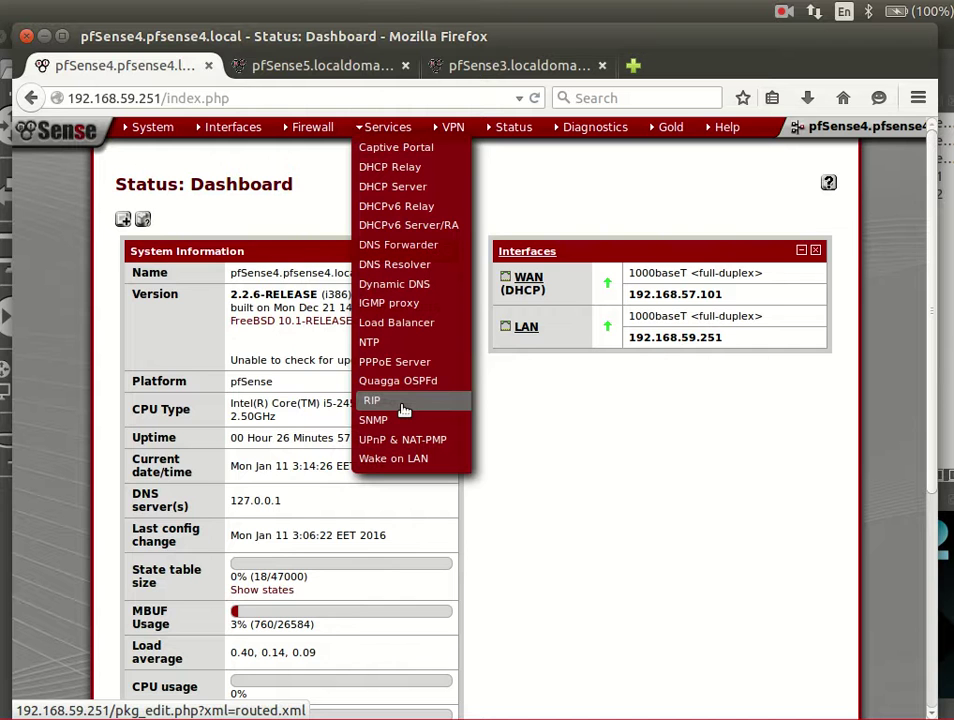
click(403, 410)
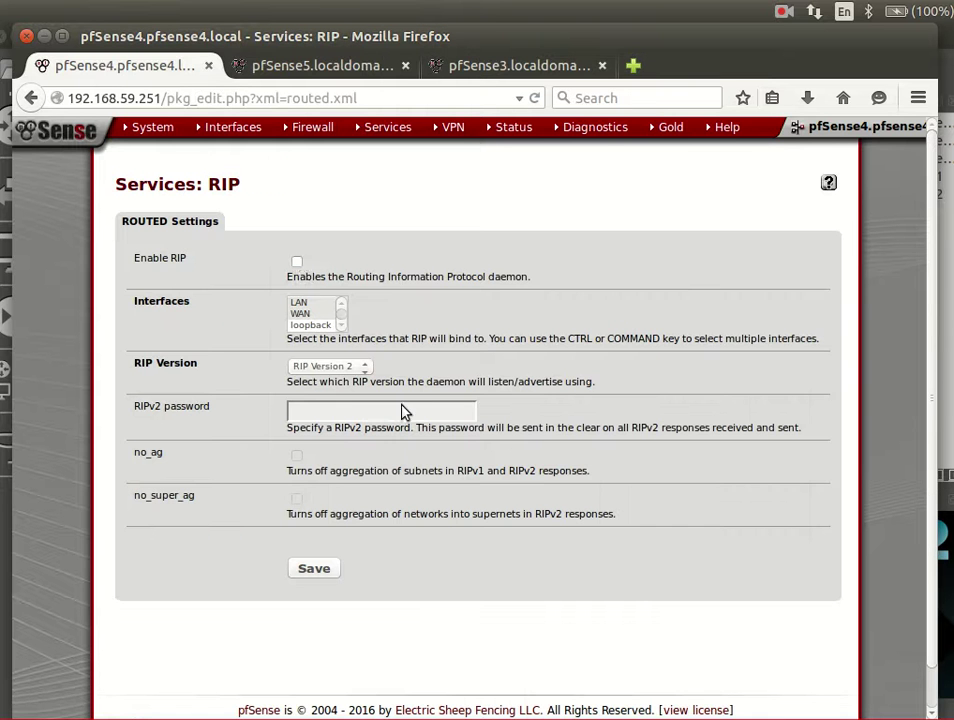
click(298, 263)
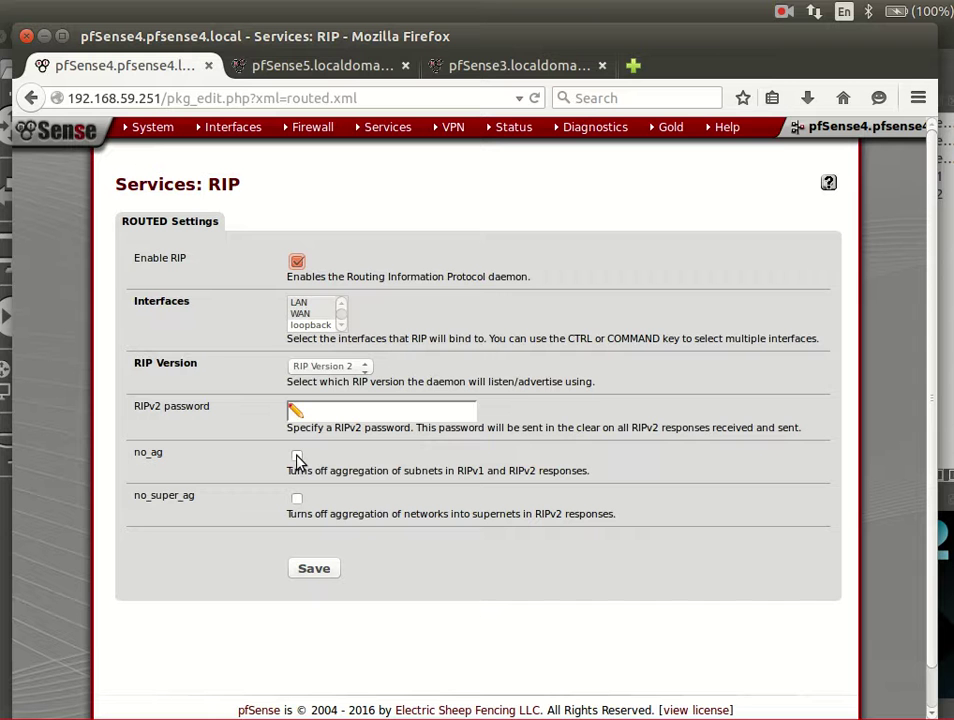
click(300, 367)
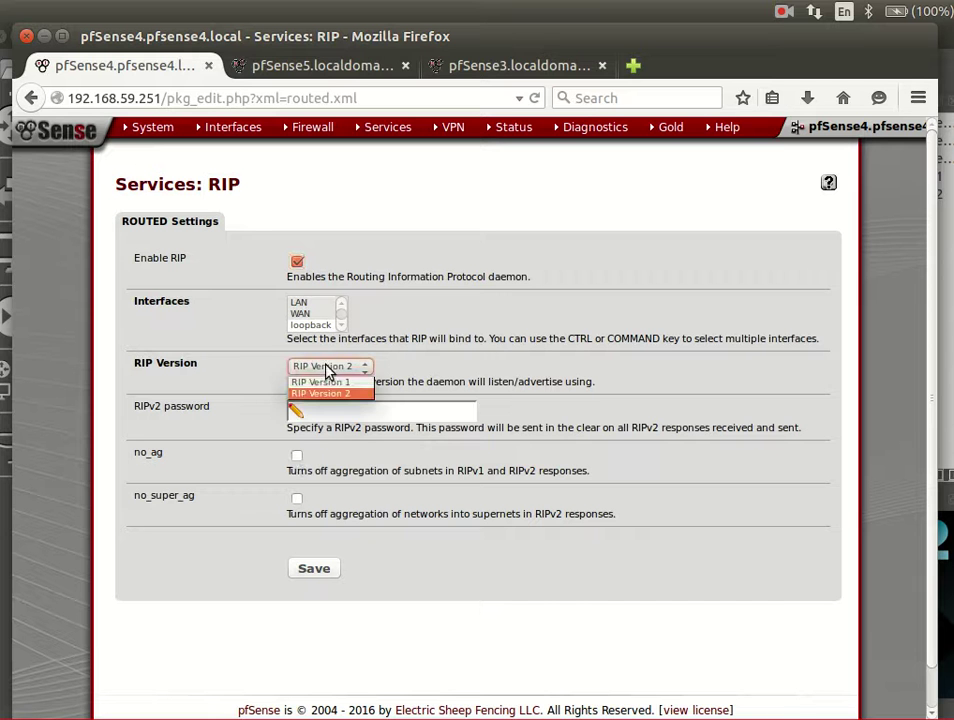
click(327, 394)
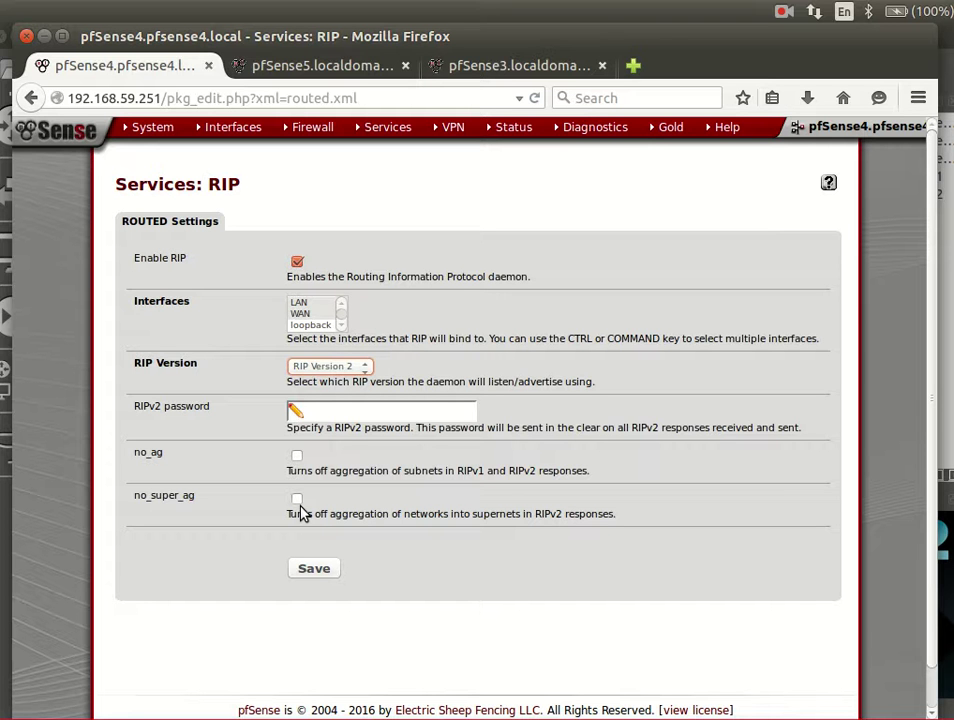
click(296, 456)
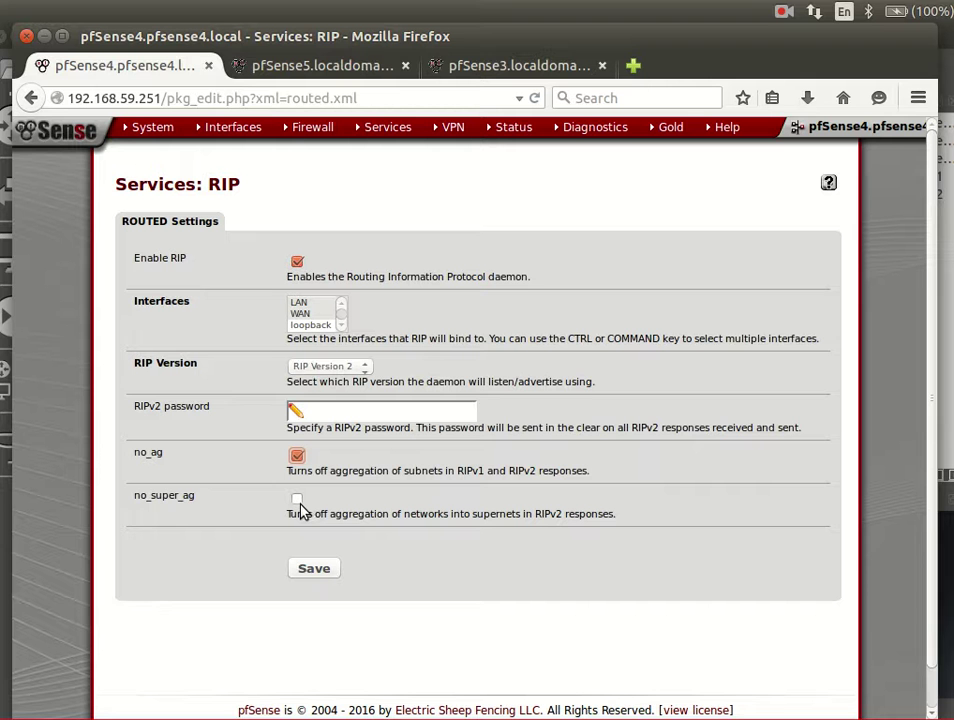
click(297, 499)
click(330, 572)
Step: Open the RIP service settings on pfSense5 and enable the RIP daemon
click(322, 68)
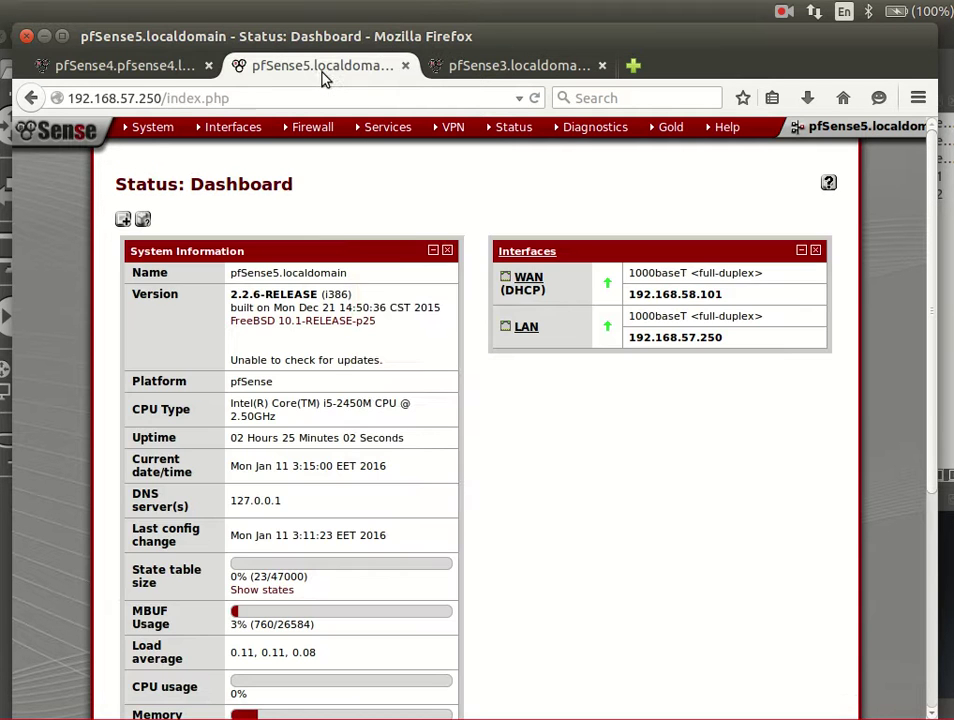
mouse_move(379, 137)
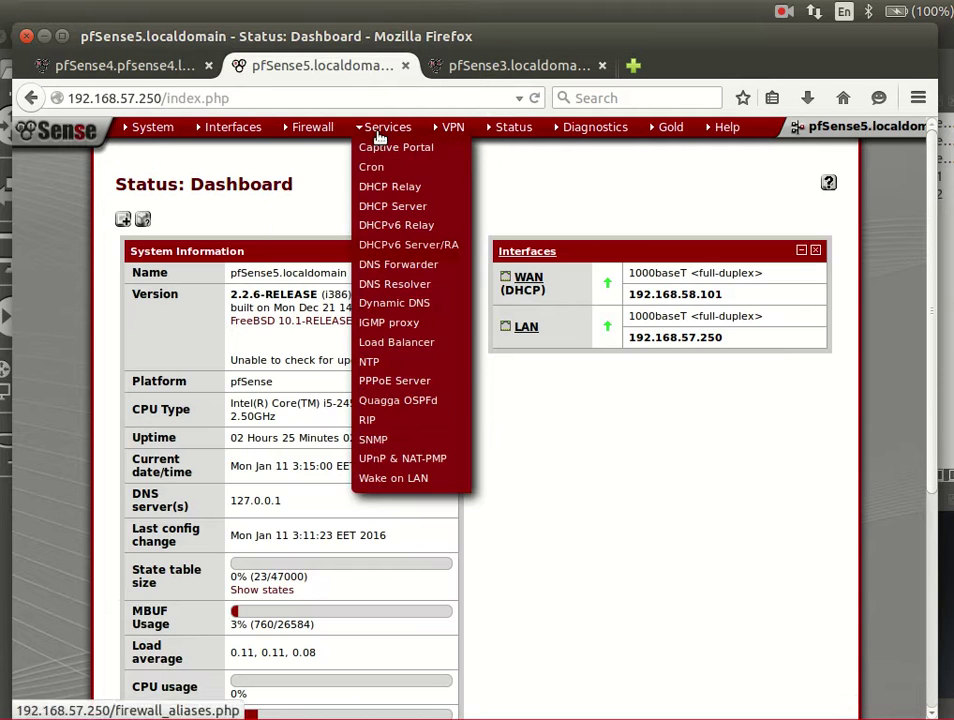
click(378, 419)
click(297, 262)
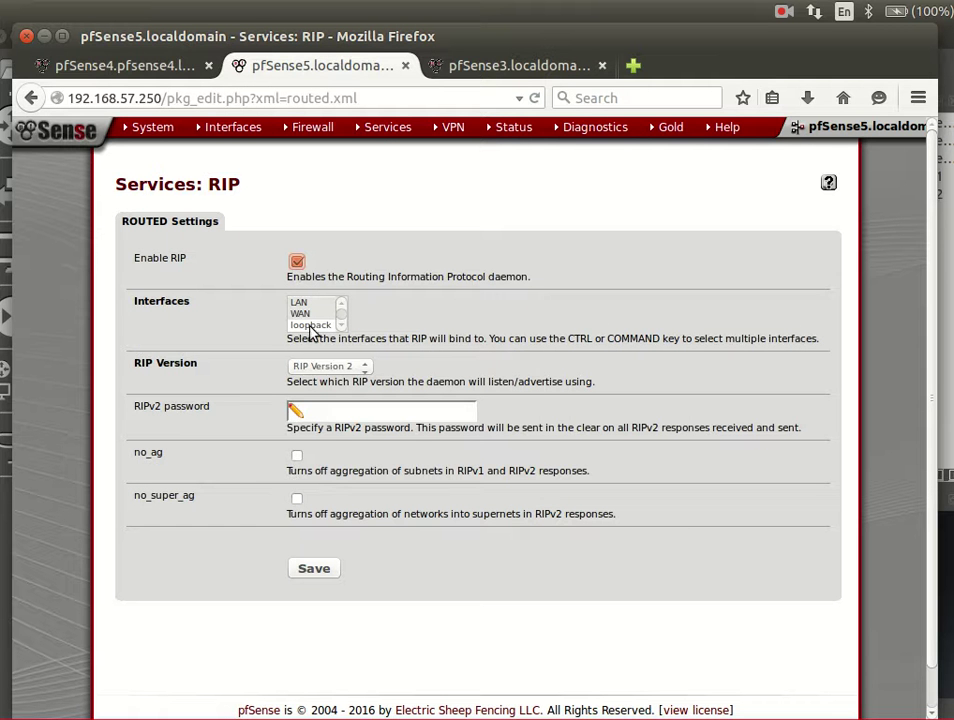
Step: Bind RIP to both the LAN and WAN interfaces on pfSense4 and save the settings
click(145, 65)
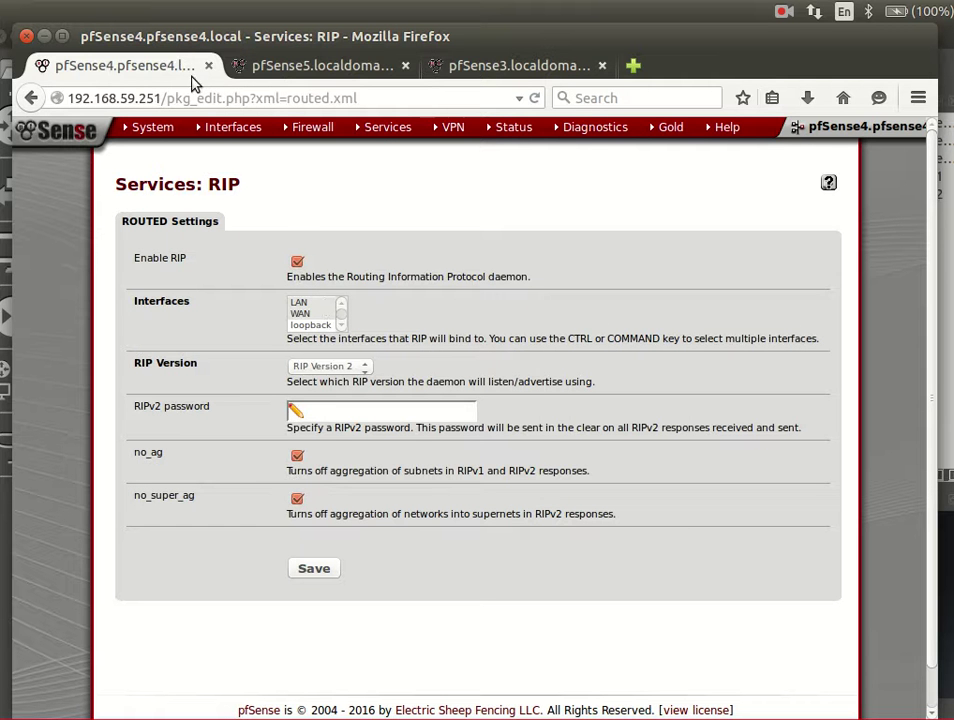
click(314, 303)
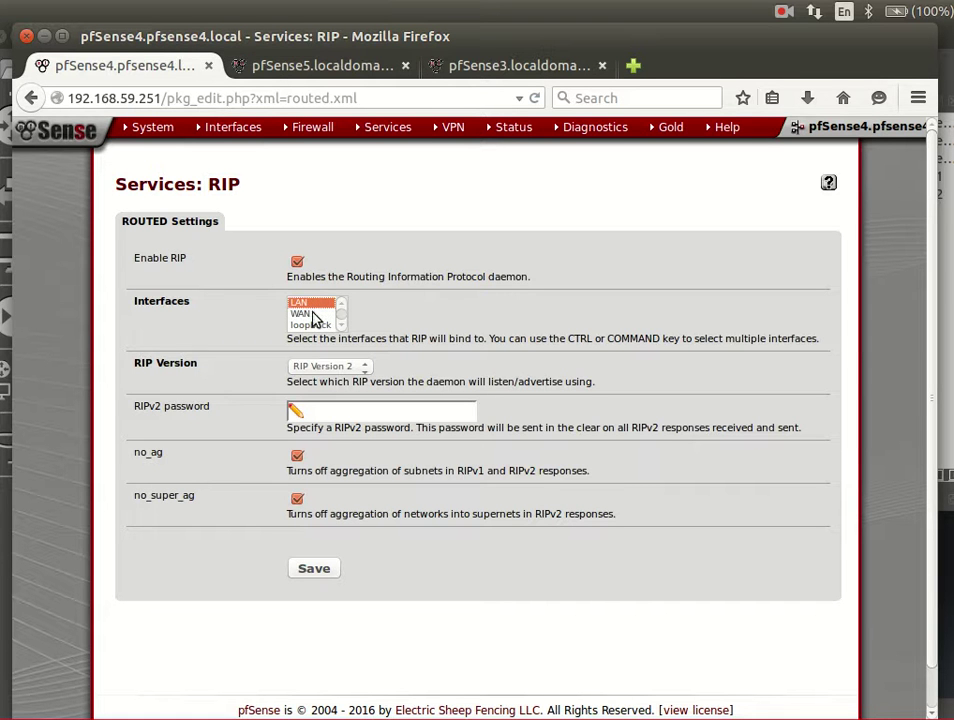
ctrl+click(312, 313)
click(320, 566)
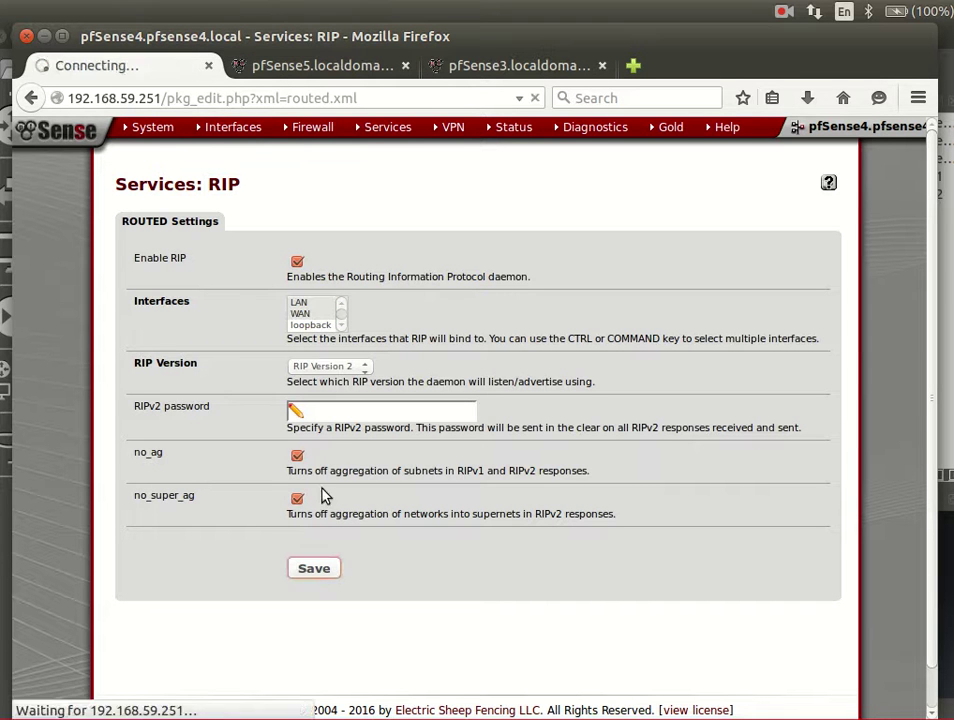
Step: Bind RIP on pfSense5 to LAN and WAN, turn on no_ag and no_super_ag, and save the settings
click(350, 72)
click(310, 302)
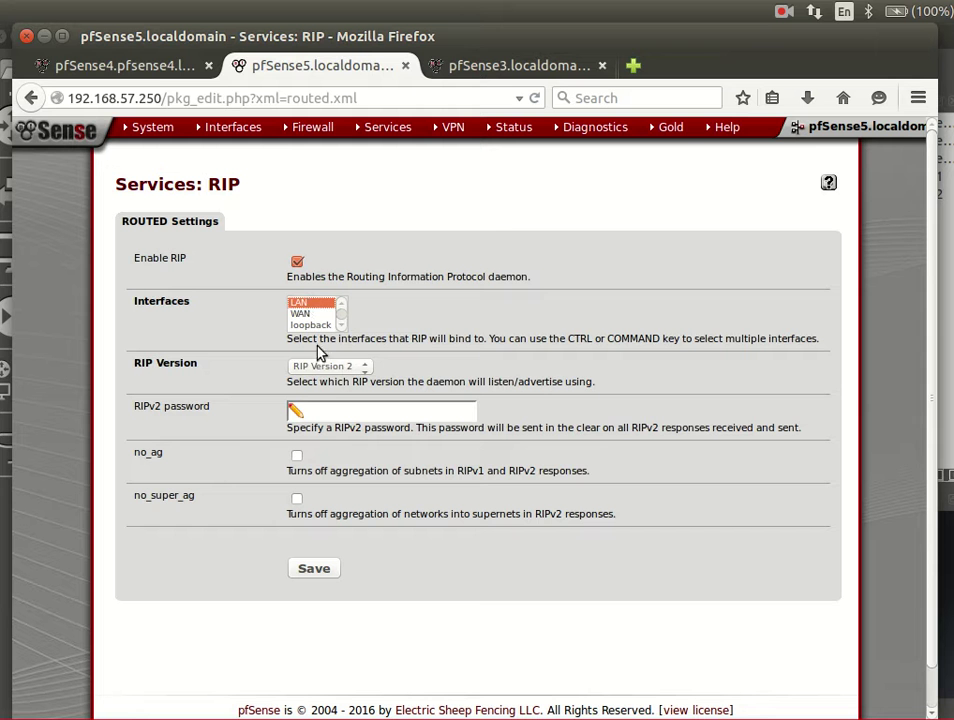
ctrl+click(313, 314)
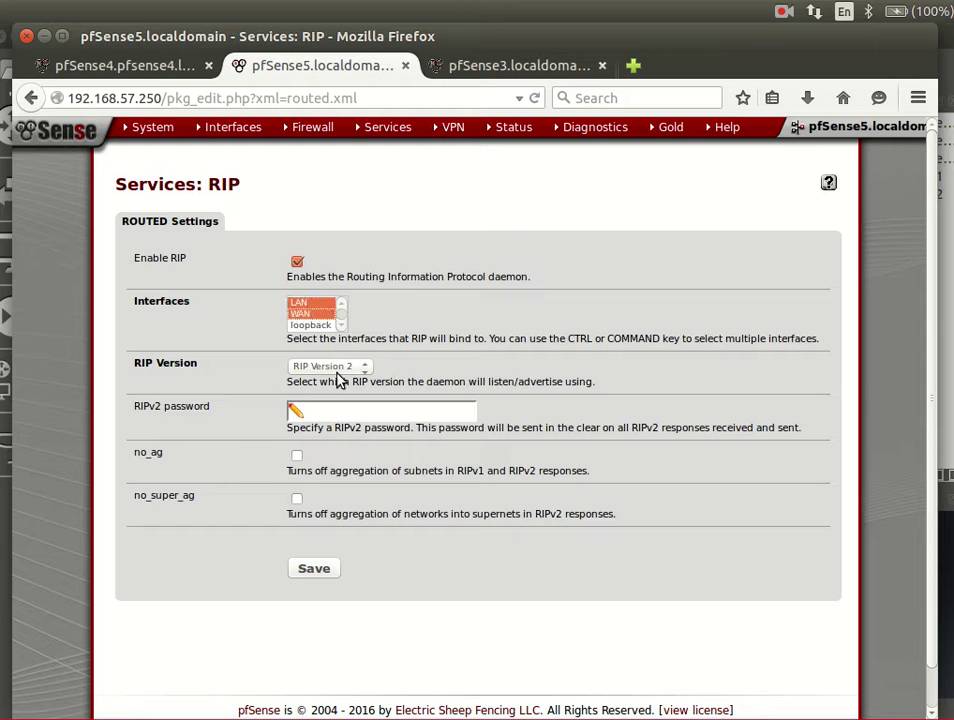
click(297, 455)
click(297, 498)
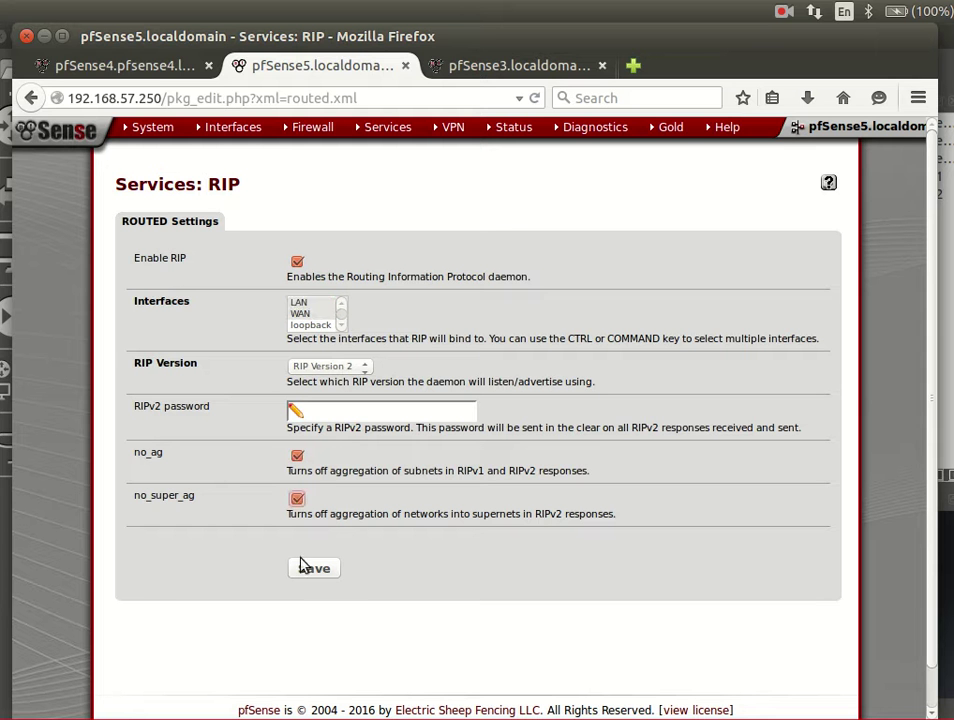
click(314, 566)
Step: Enable RIP on pfSense3 for the LAN and WAN interfaces with no_ag and no_super_ag turned on, and save
click(500, 66)
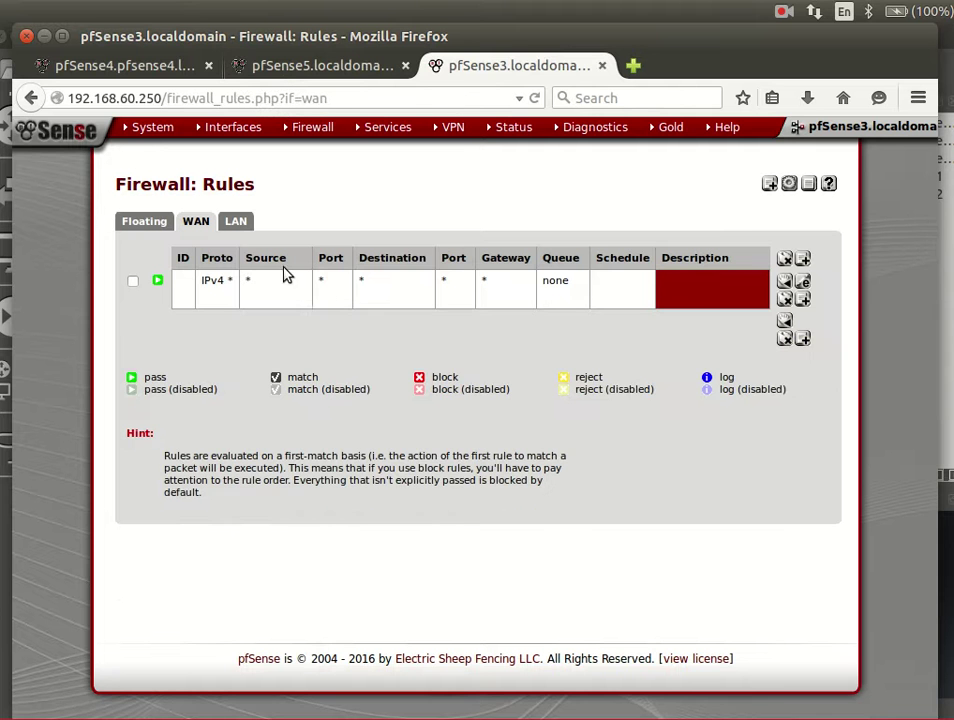
mouse_move(371, 126)
click(384, 420)
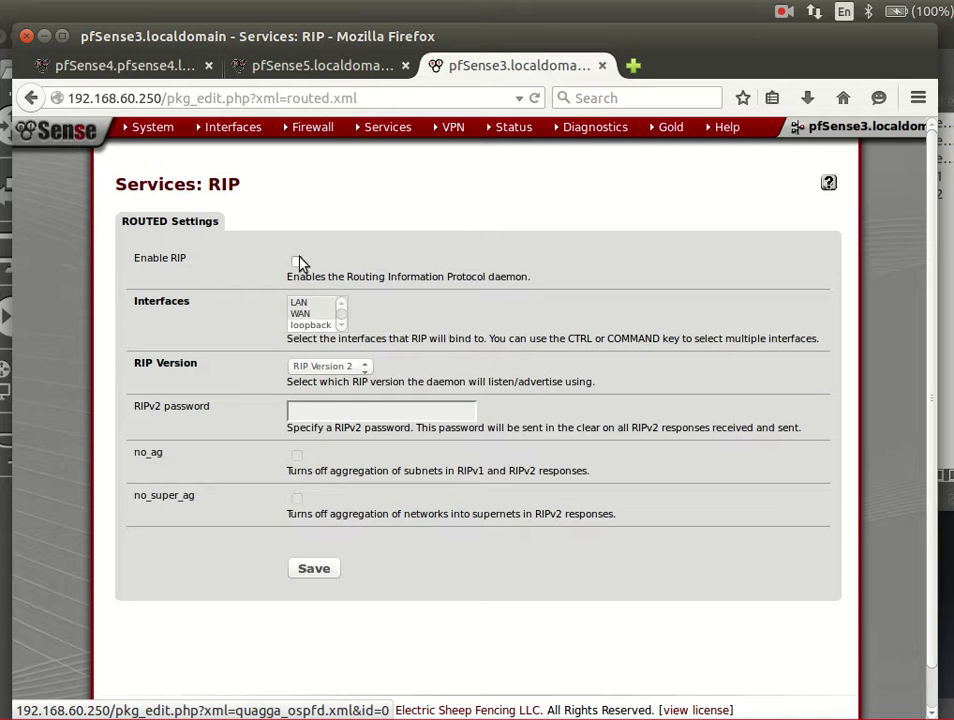
click(298, 261)
click(311, 303)
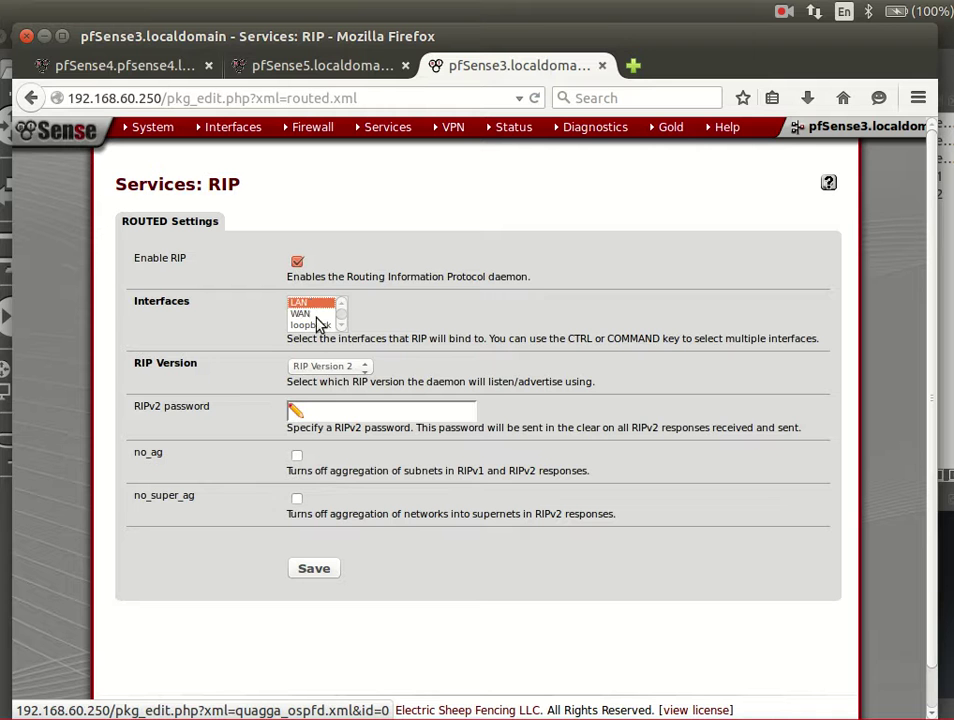
ctrl+click(312, 314)
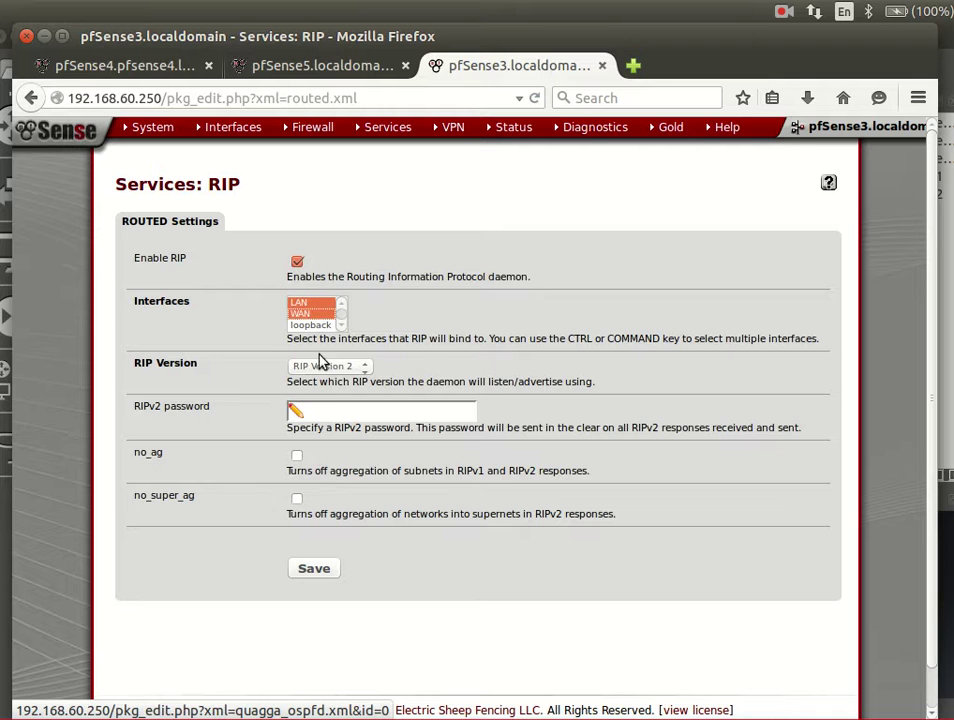
click(298, 457)
click(297, 499)
click(313, 568)
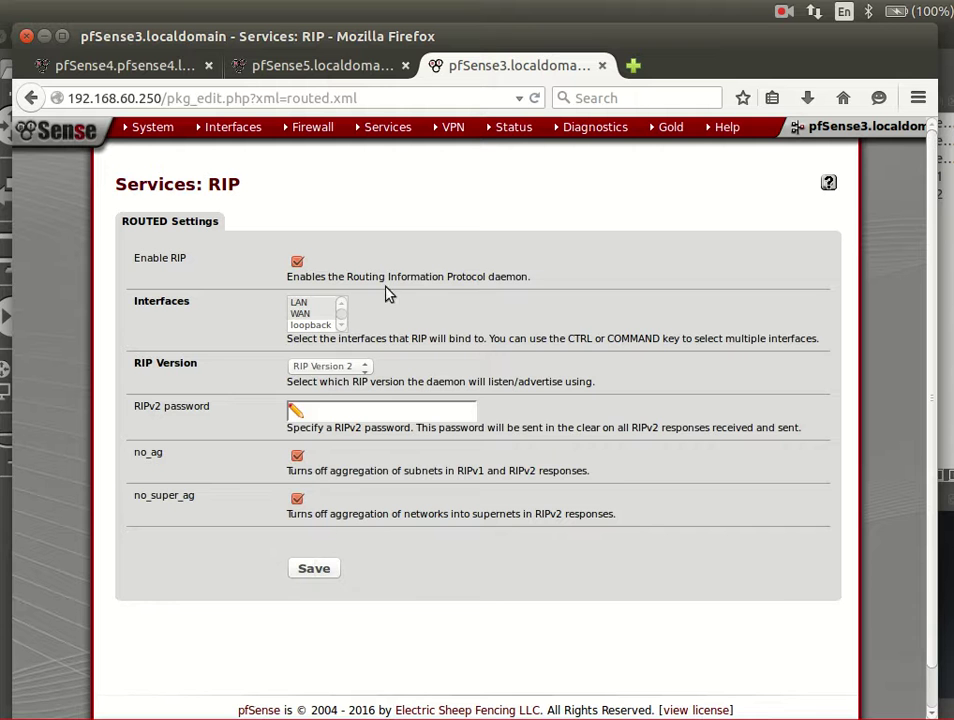
Step: Open the routing tables on pfSense3 and pfSense5 and examine the IPv4 routes on each
mouse_move(586, 135)
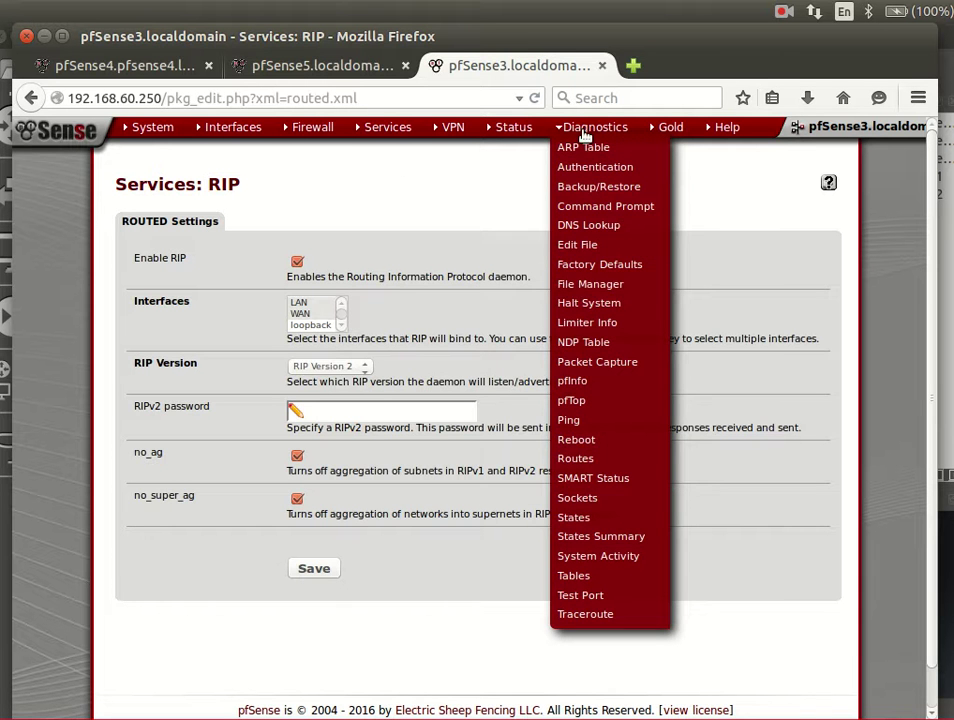
click(578, 458)
click(358, 66)
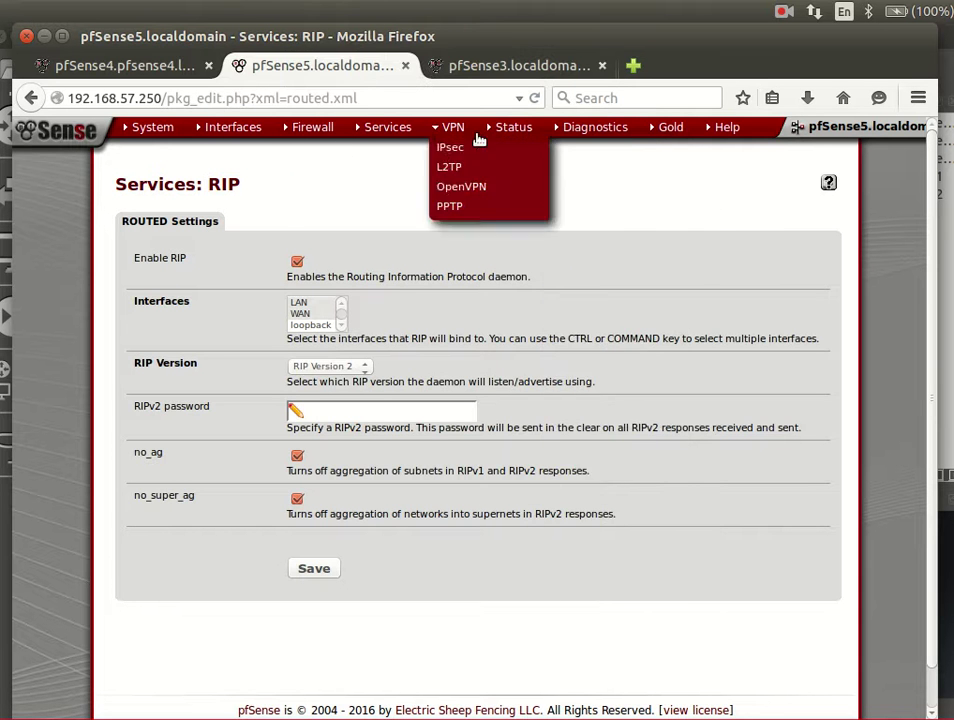
mouse_move(571, 124)
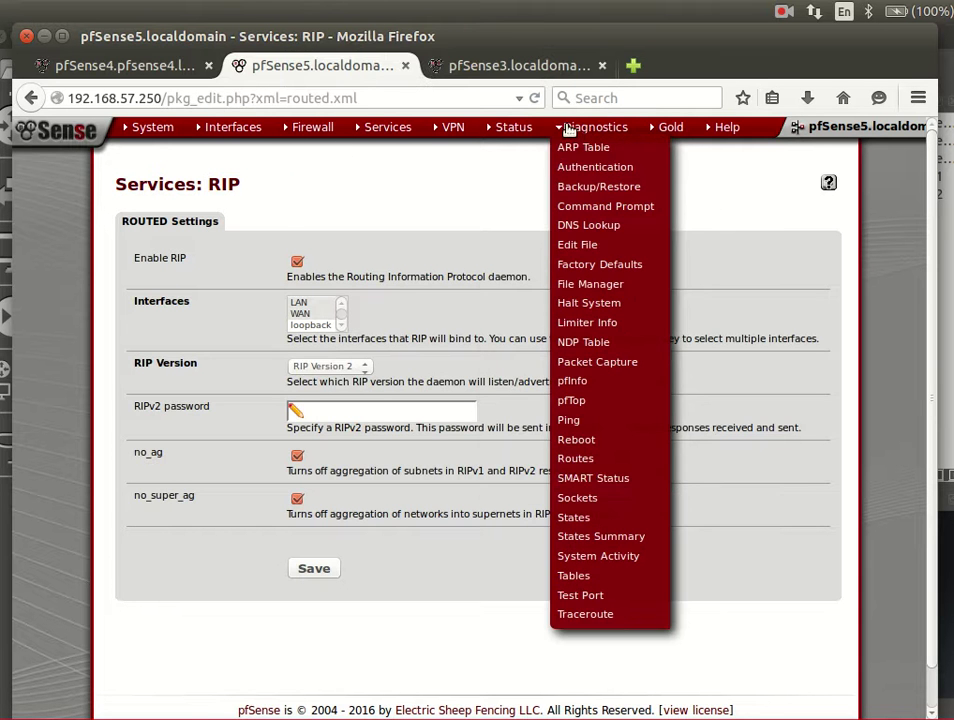
click(598, 461)
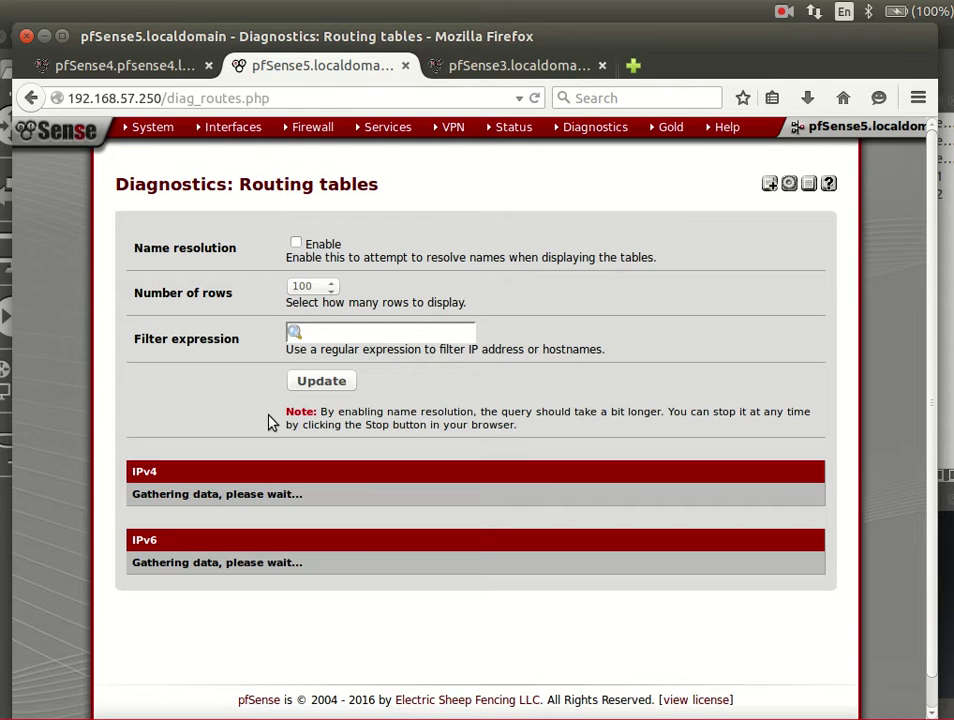
click(464, 70)
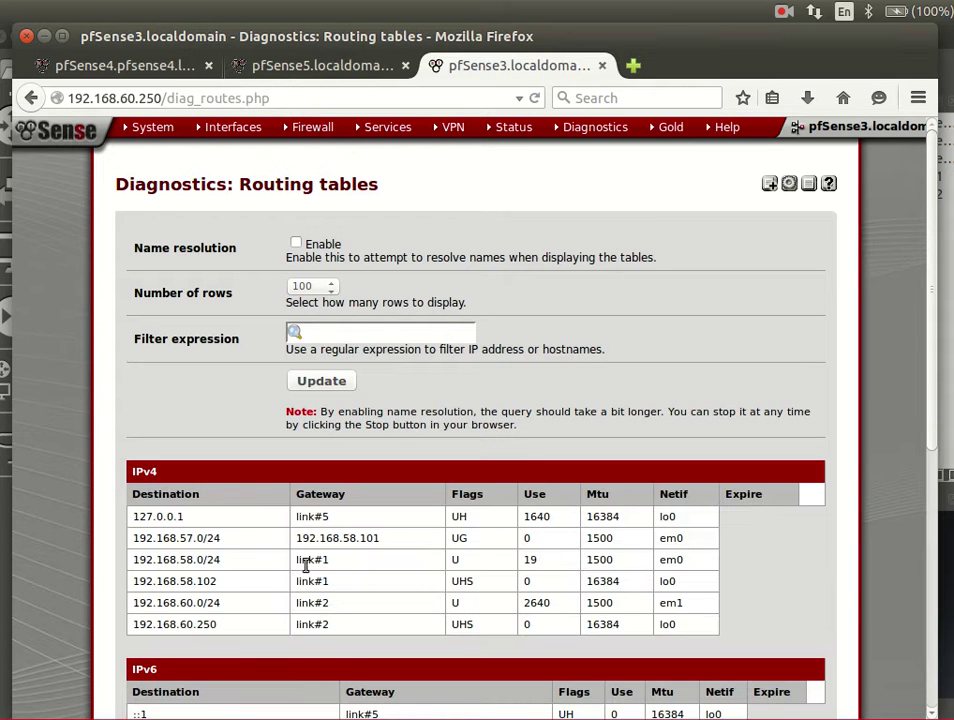
click(349, 68)
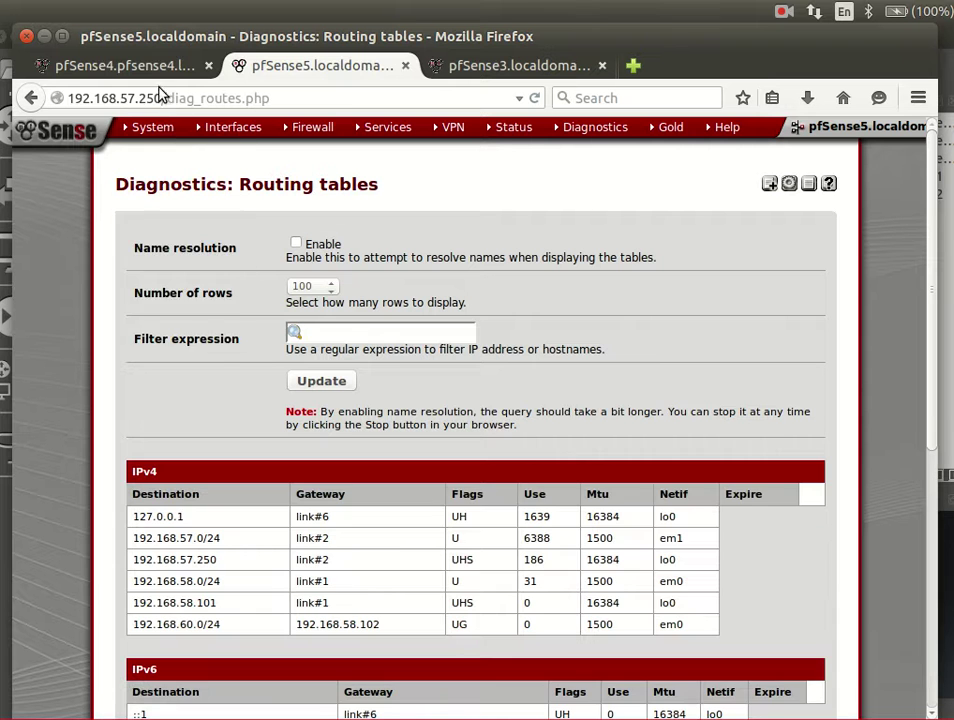
Step: Open the routing table diagnostics on pfSense4
click(170, 67)
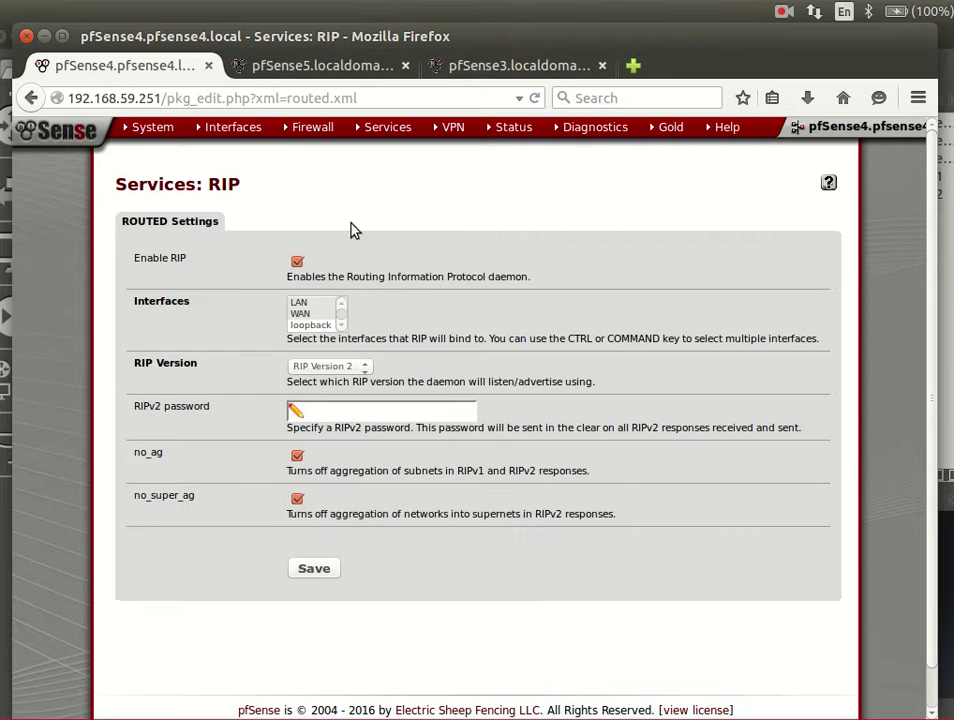
mouse_move(513, 127)
mouse_move(595, 127)
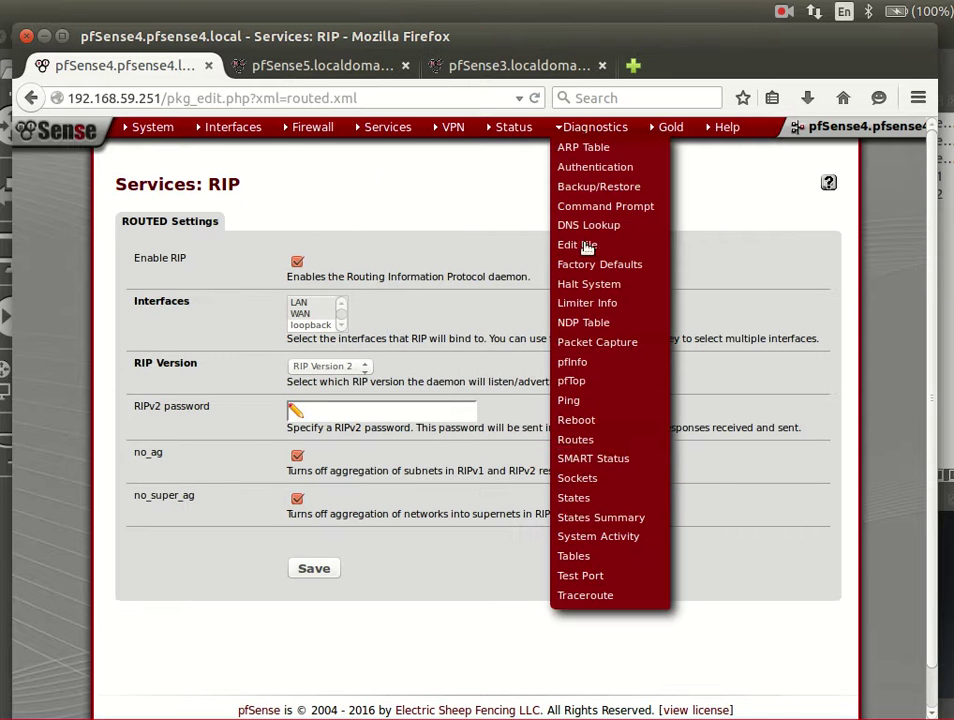
click(590, 441)
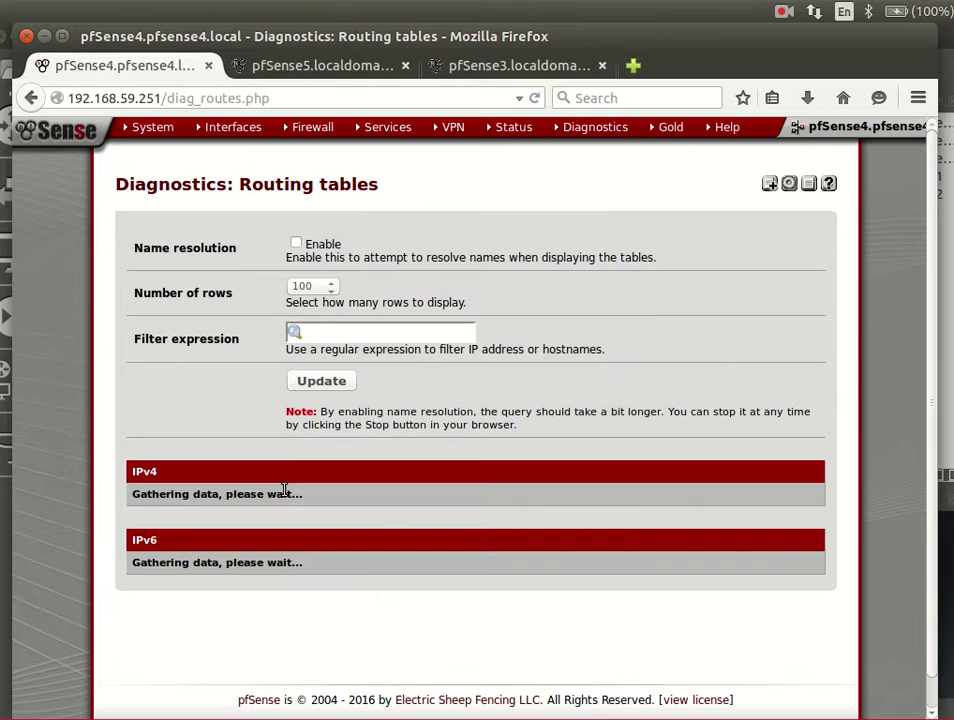
Step: Refresh the routing tables on pfSense5, pfSense4 and pfSense3 and check their IPv4 entries for RIP-learned routes
click(337, 65)
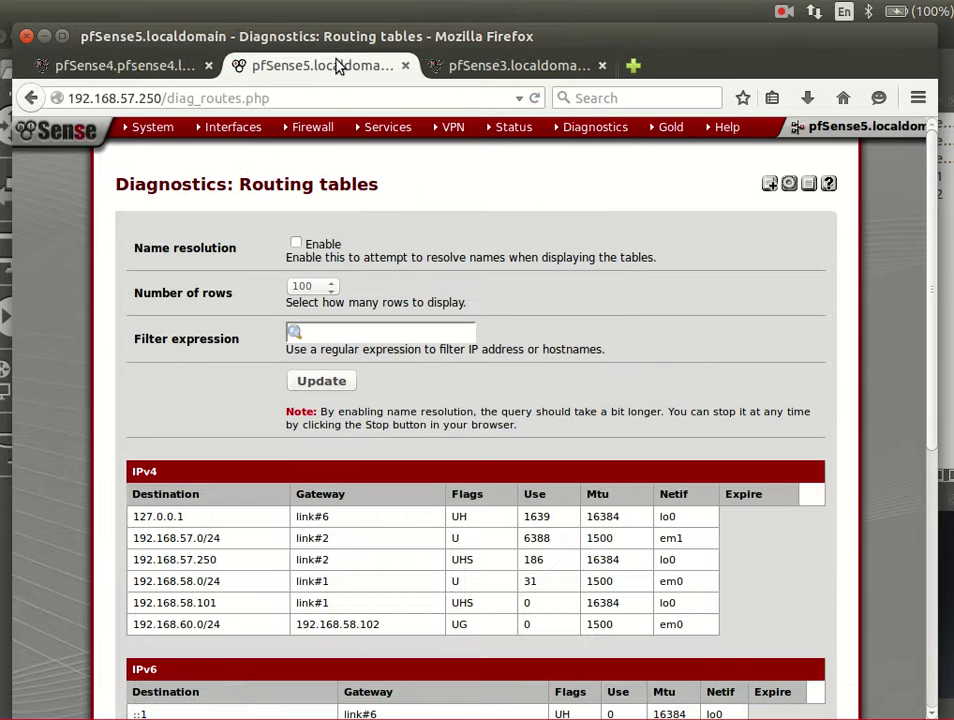
mouse_move(312, 127)
click(330, 387)
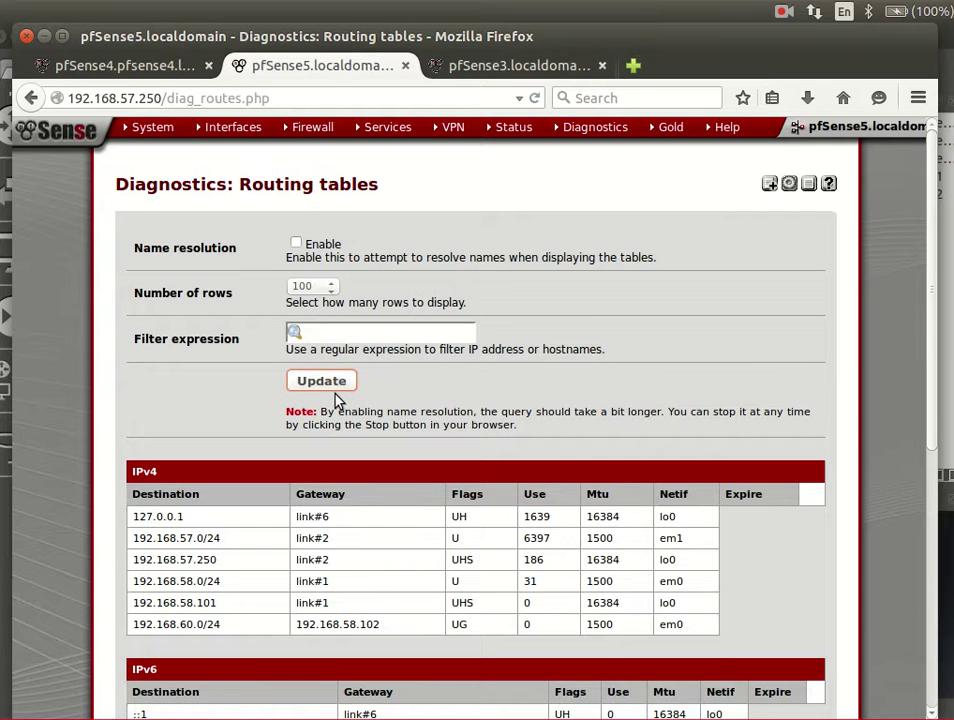
click(536, 100)
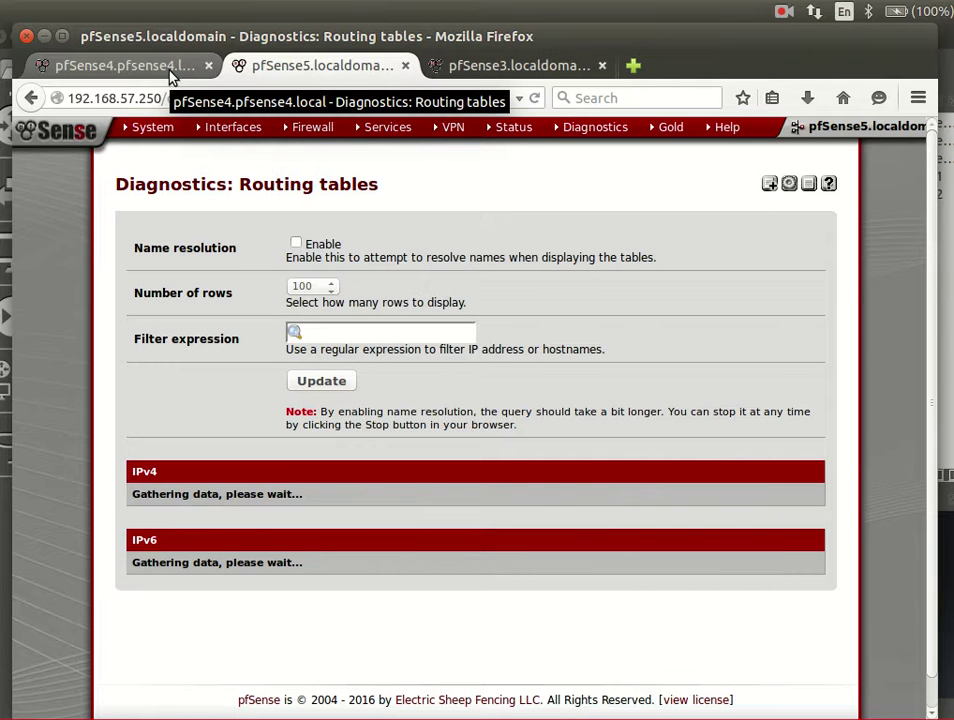
click(172, 70)
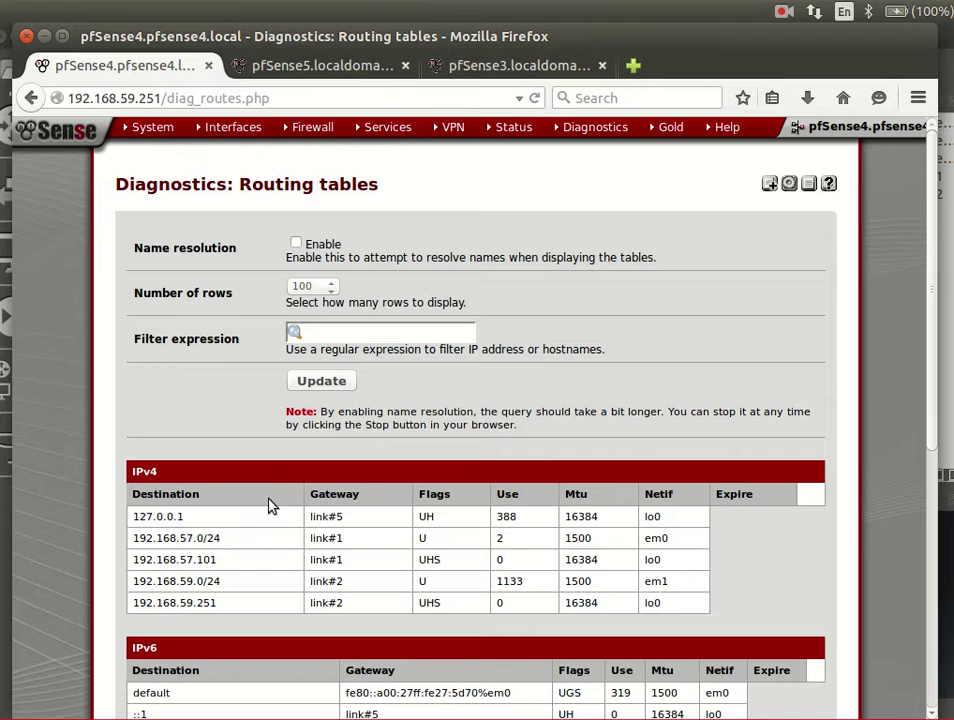
click(534, 98)
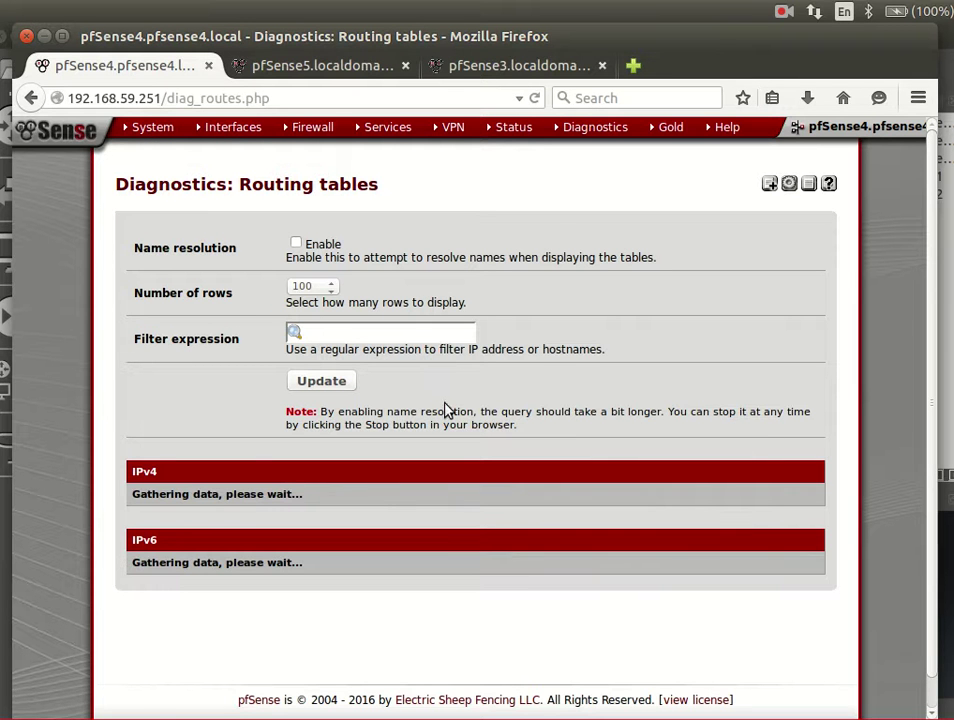
click(490, 70)
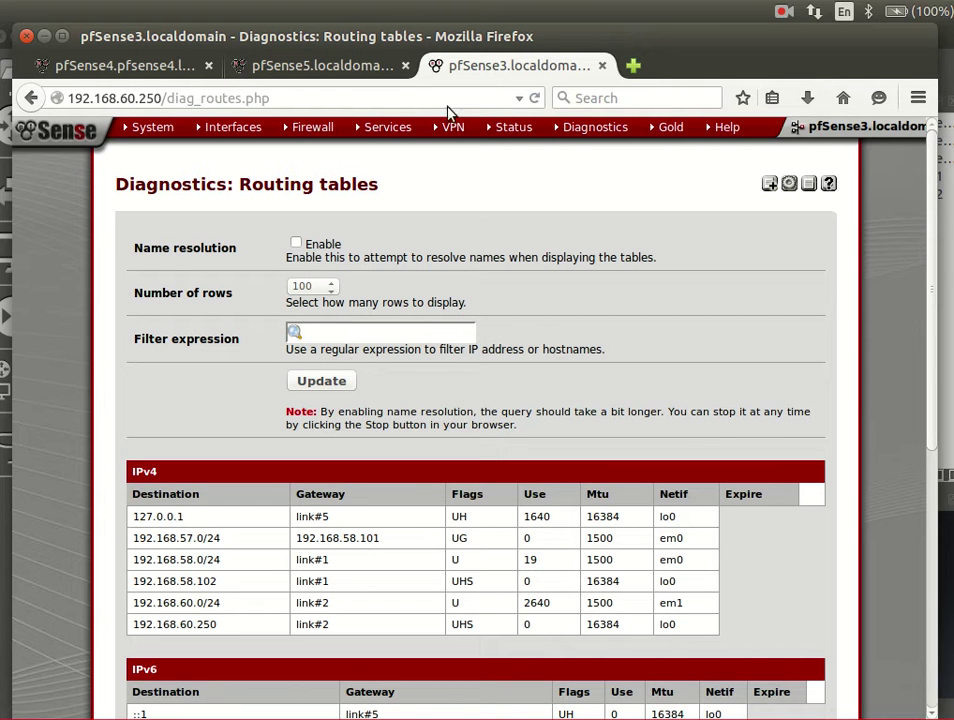
click(535, 98)
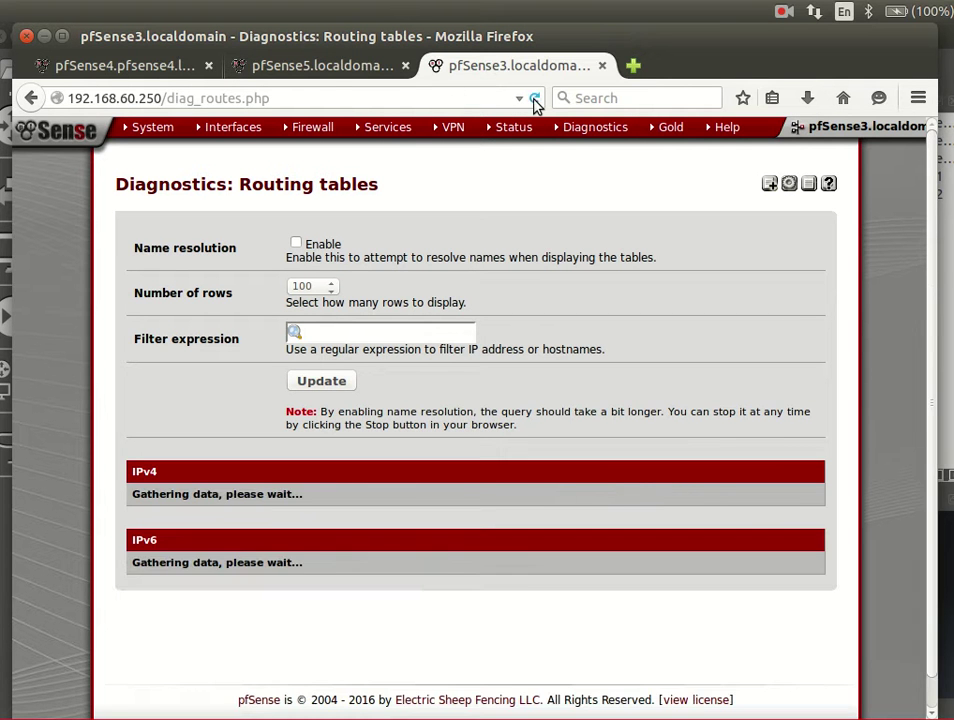
Step: Reload the routing tables on all three routers repeatedly, checking whether pfSense4 exchanges its networks with pfSense5 and pfSense3
click(330, 65)
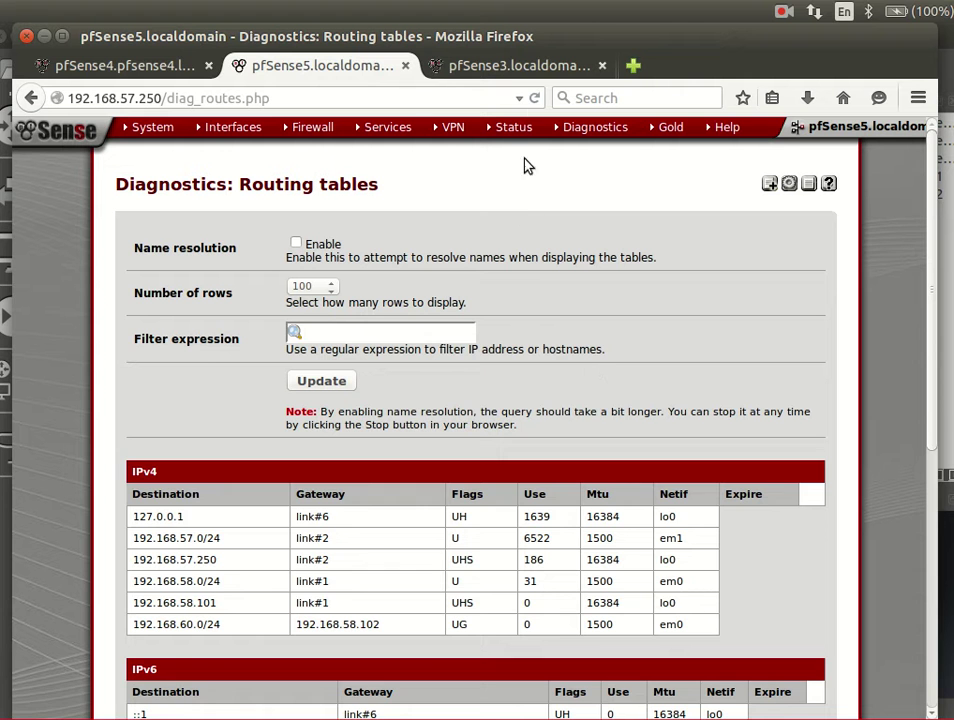
click(535, 98)
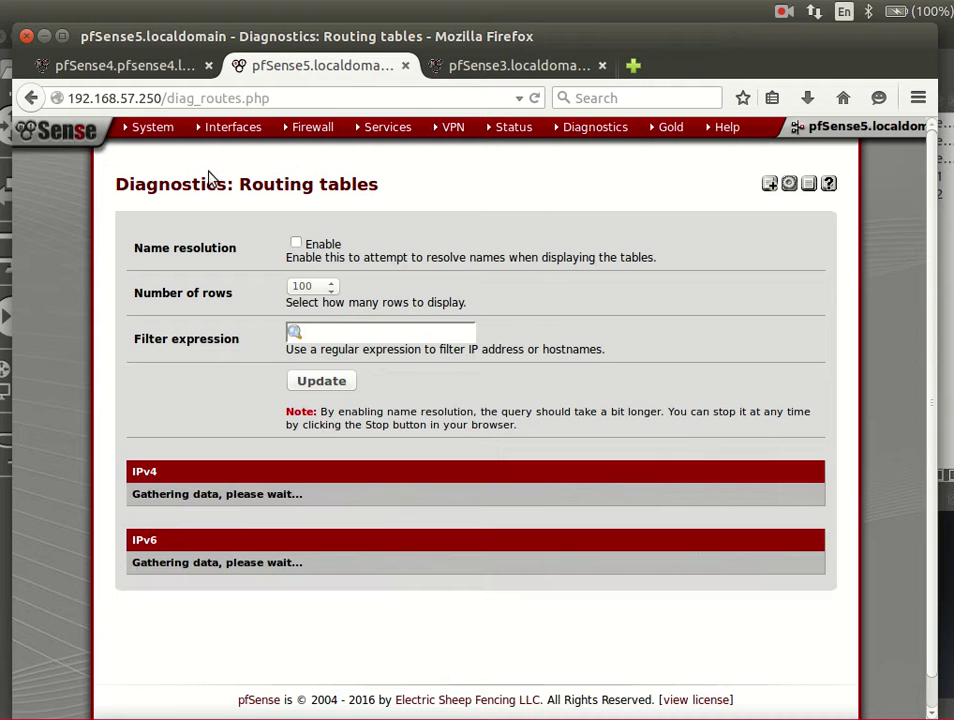
click(135, 67)
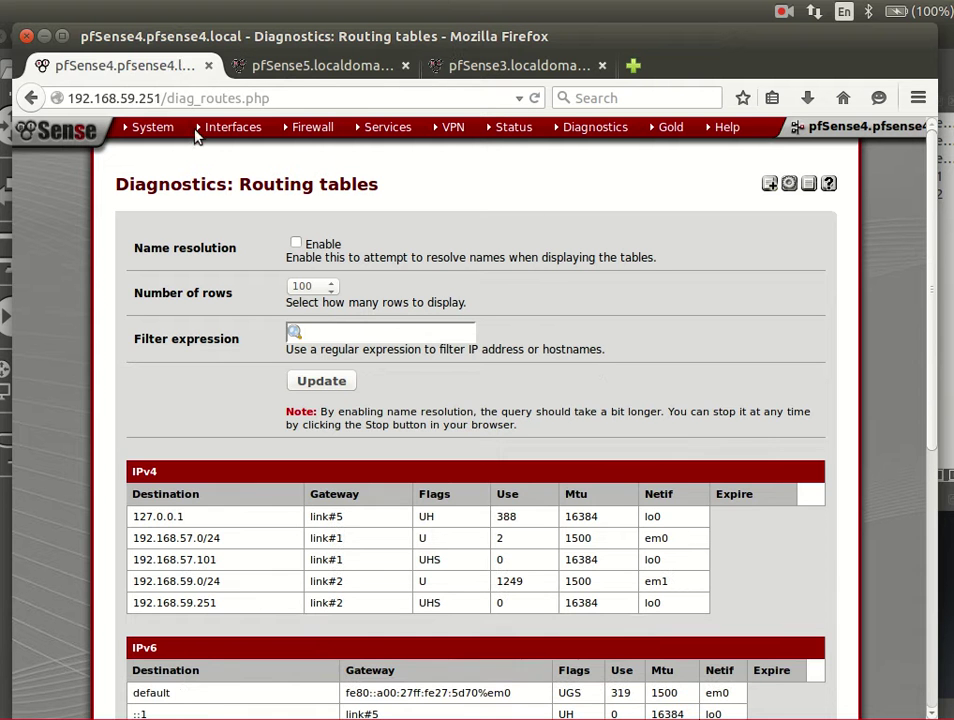
click(537, 98)
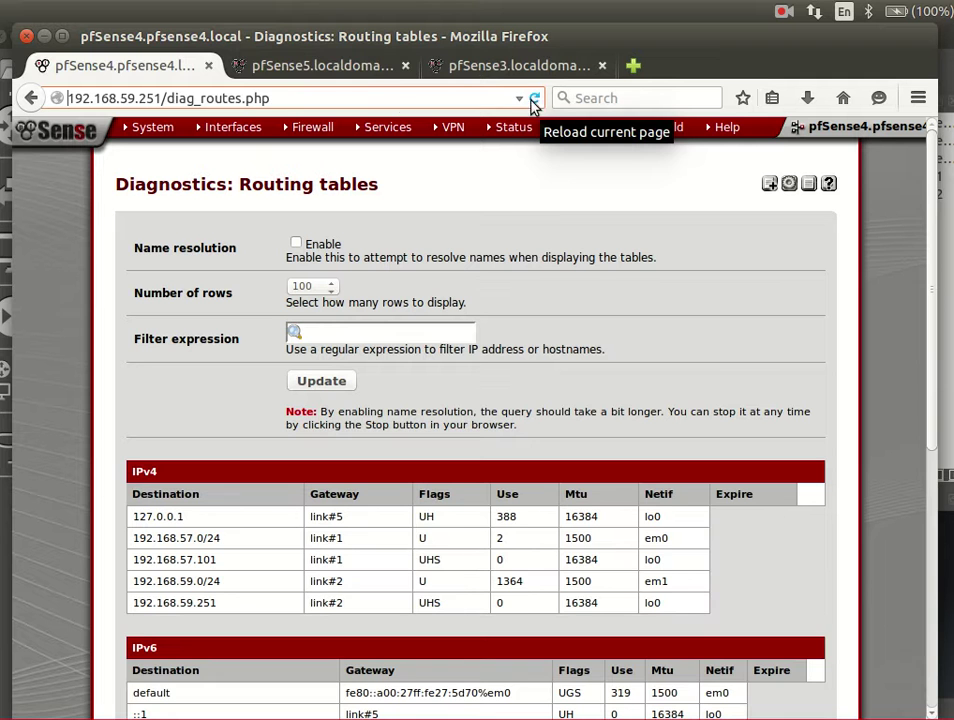
click(370, 67)
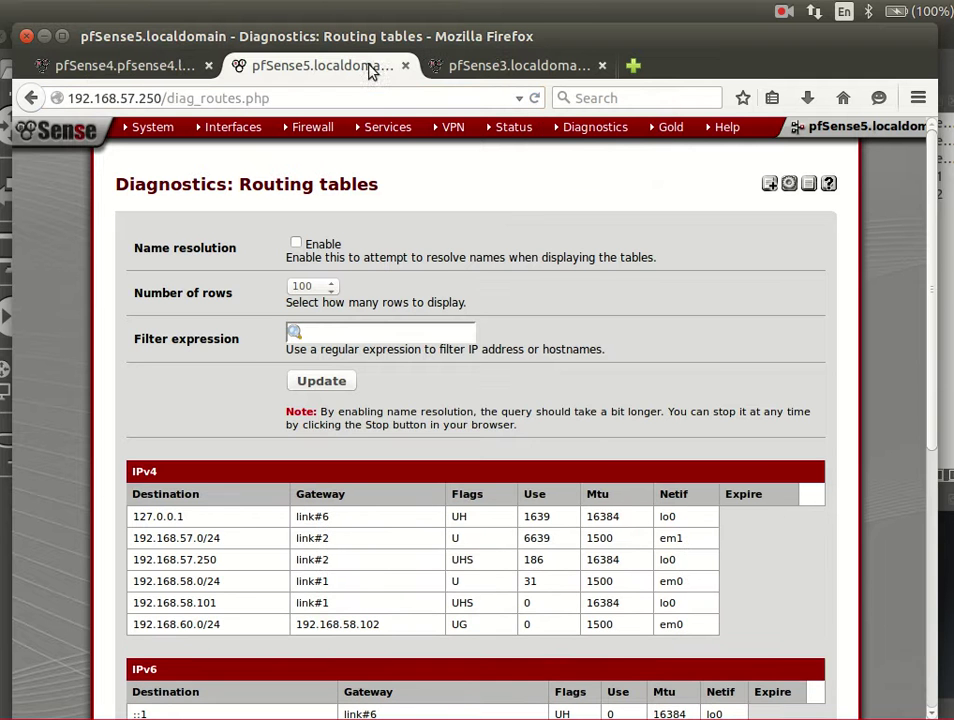
click(534, 98)
click(540, 65)
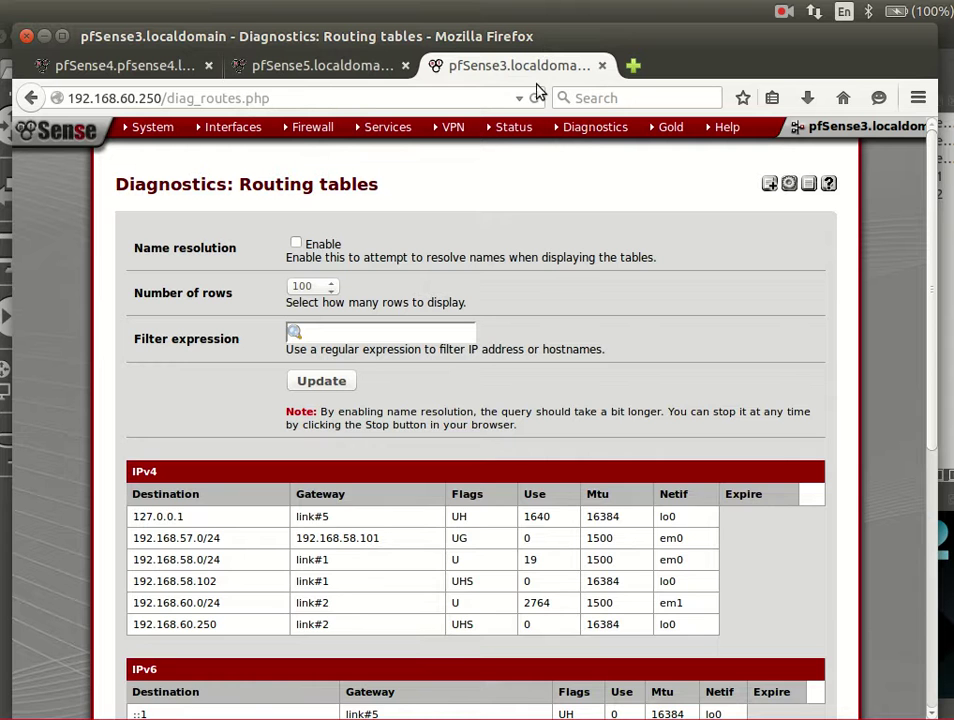
click(537, 98)
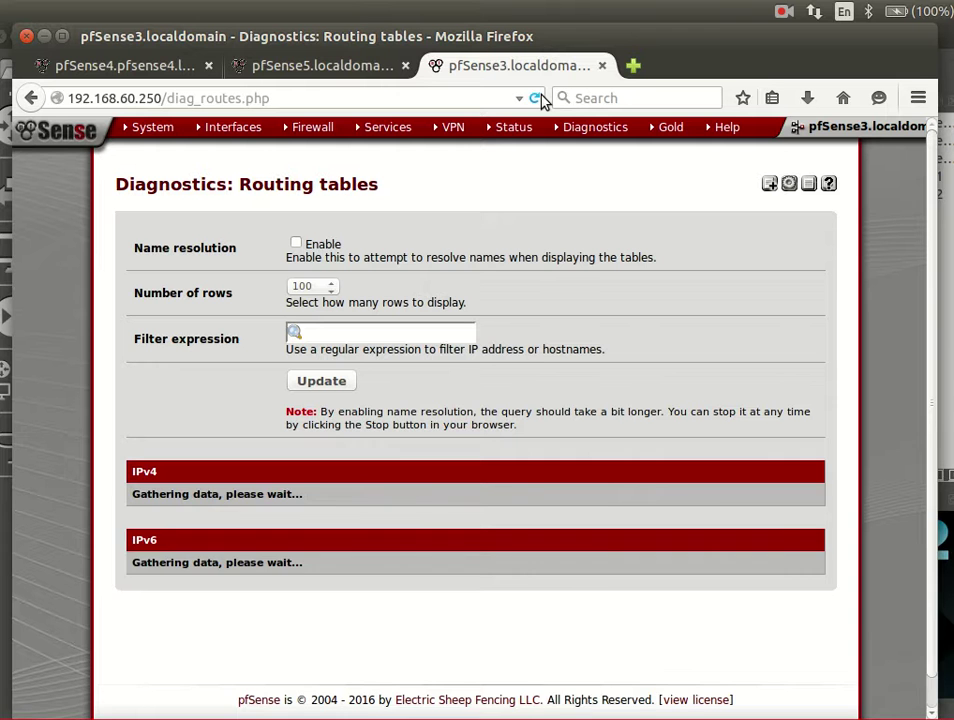
click(348, 68)
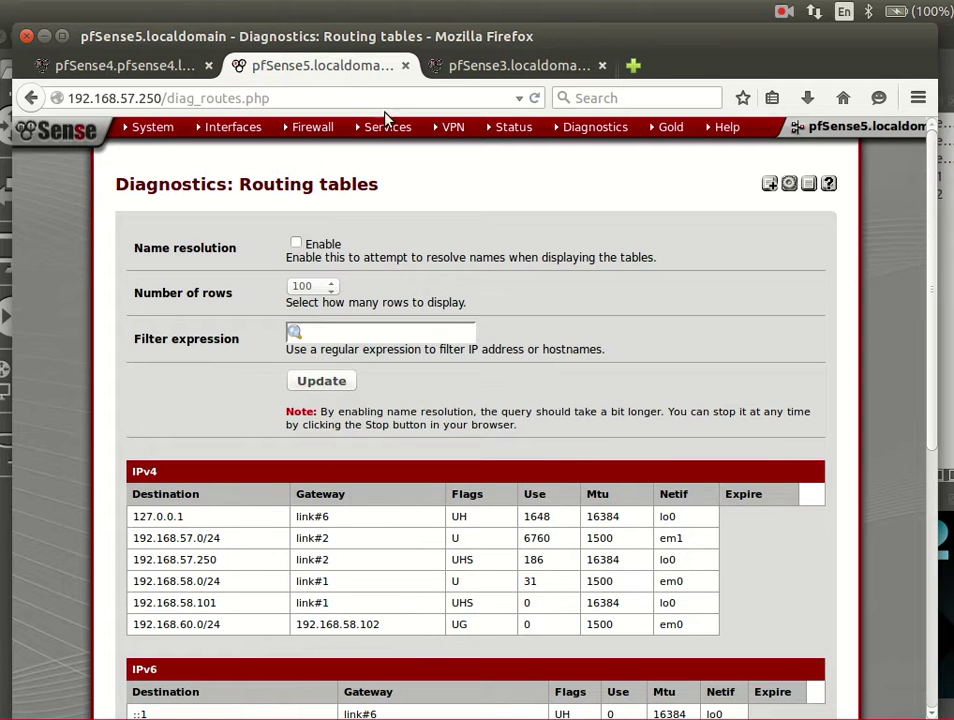
click(533, 99)
click(124, 64)
click(534, 98)
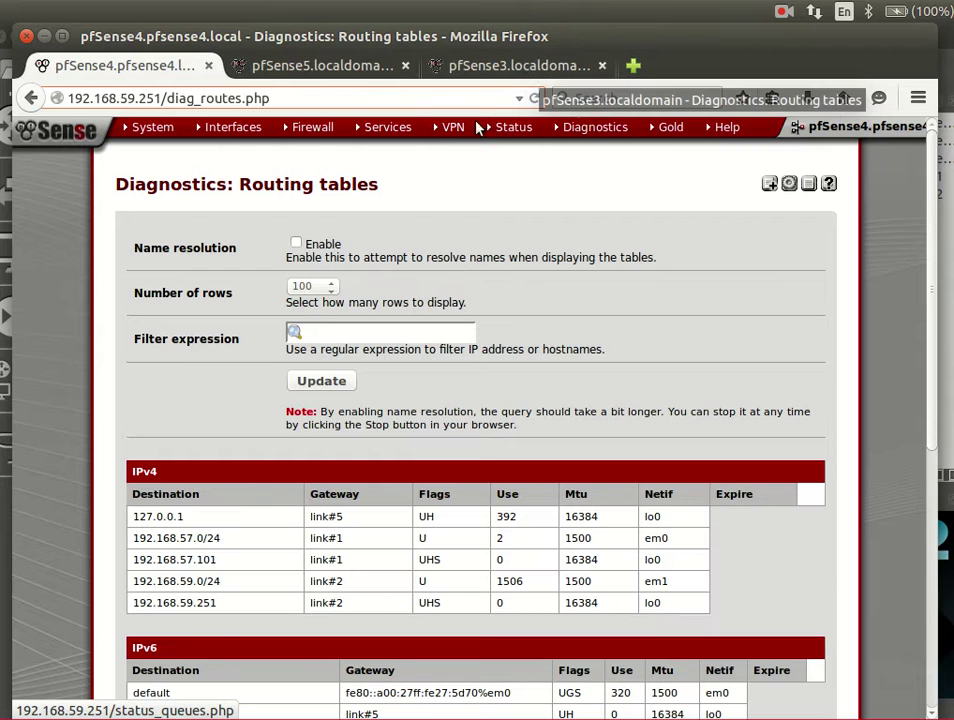
Step: Review the LAN and WAN firewall rules on pfSense4
mouse_move(300, 127)
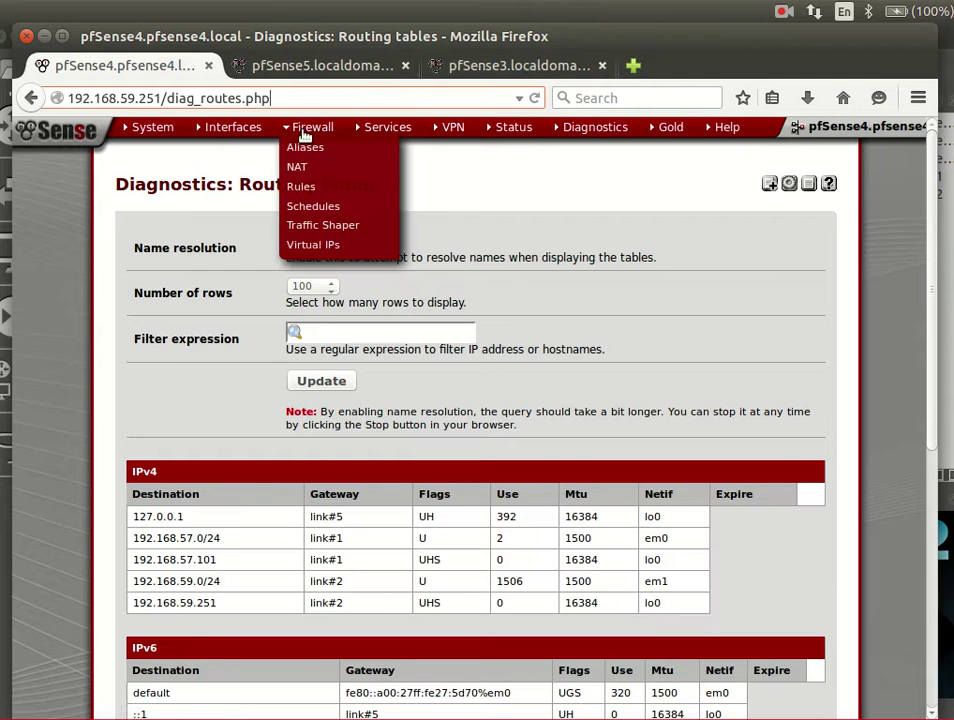
click(324, 188)
click(236, 220)
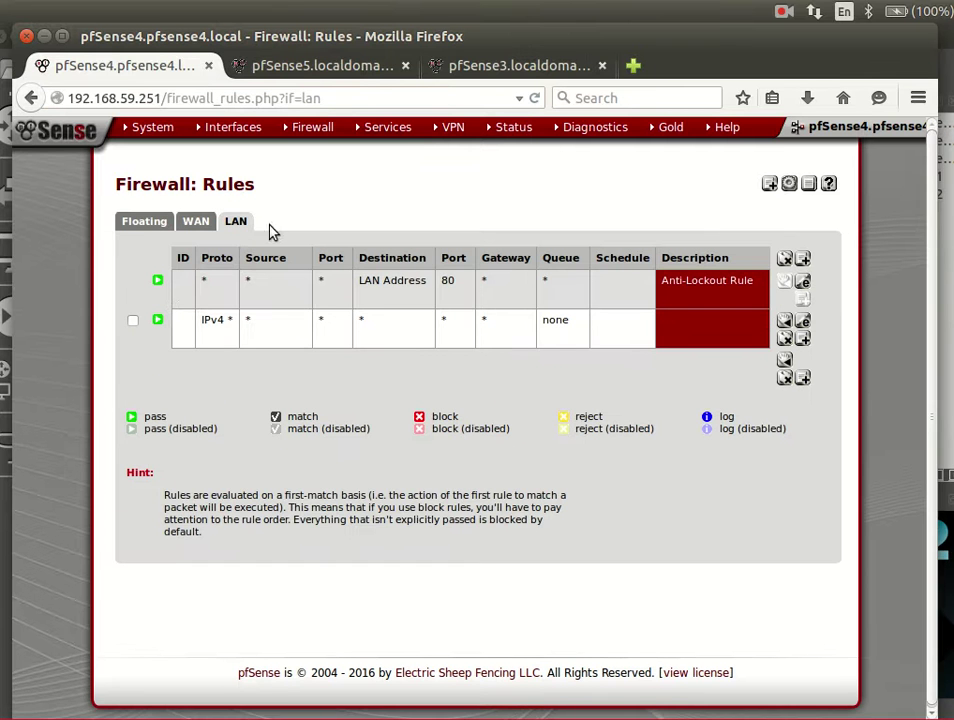
click(200, 222)
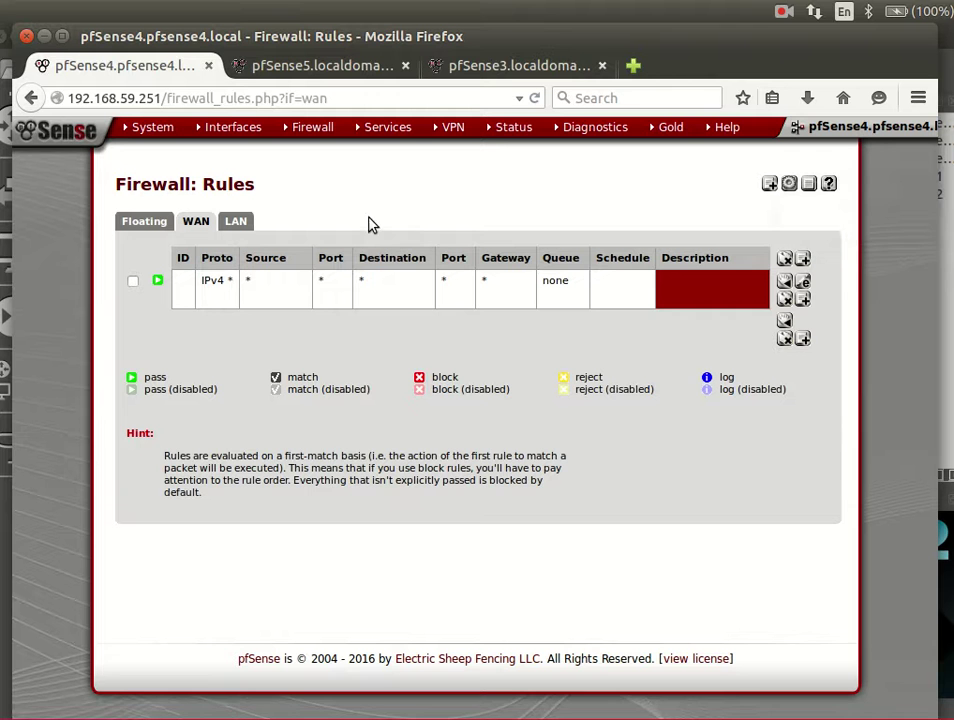
Step: Turn off no_ag in the RIP service settings on pfSense4 and save
mouse_move(303, 132)
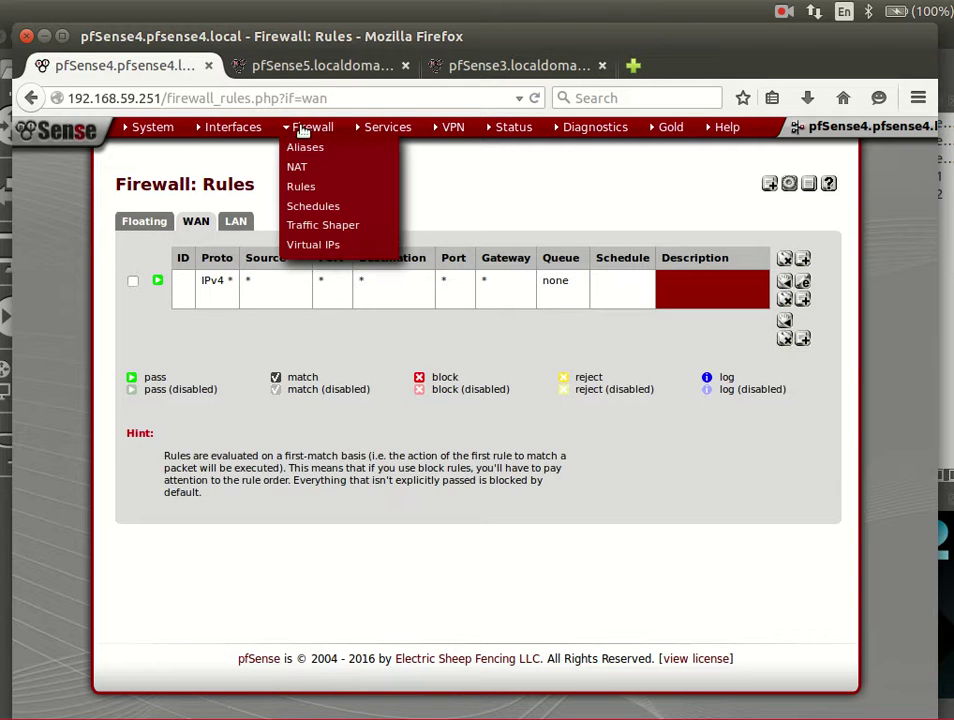
mouse_move(392, 125)
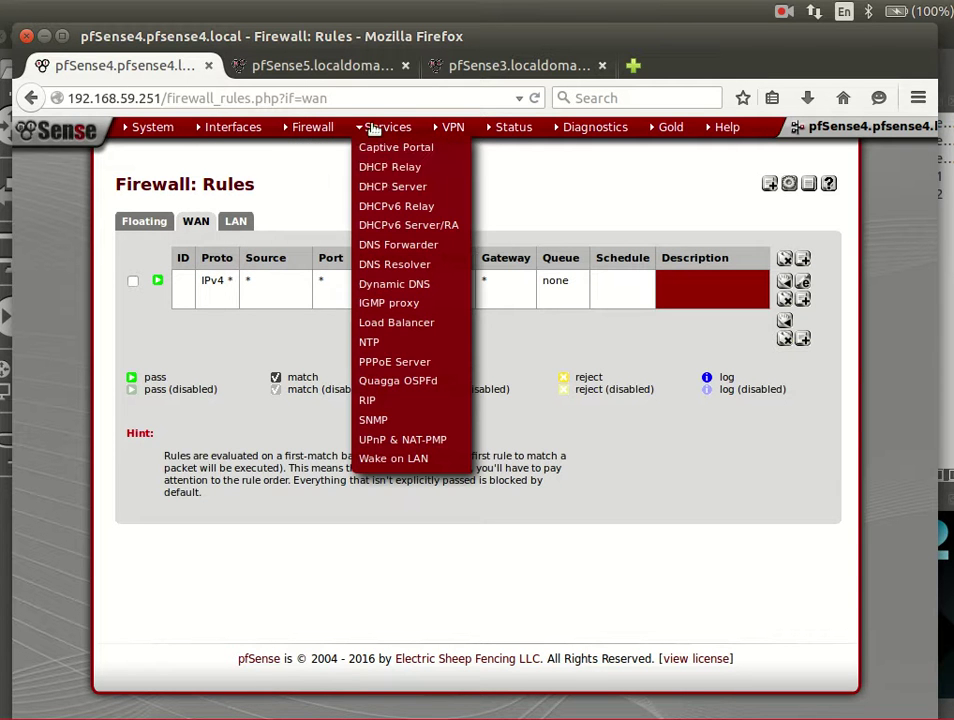
click(411, 402)
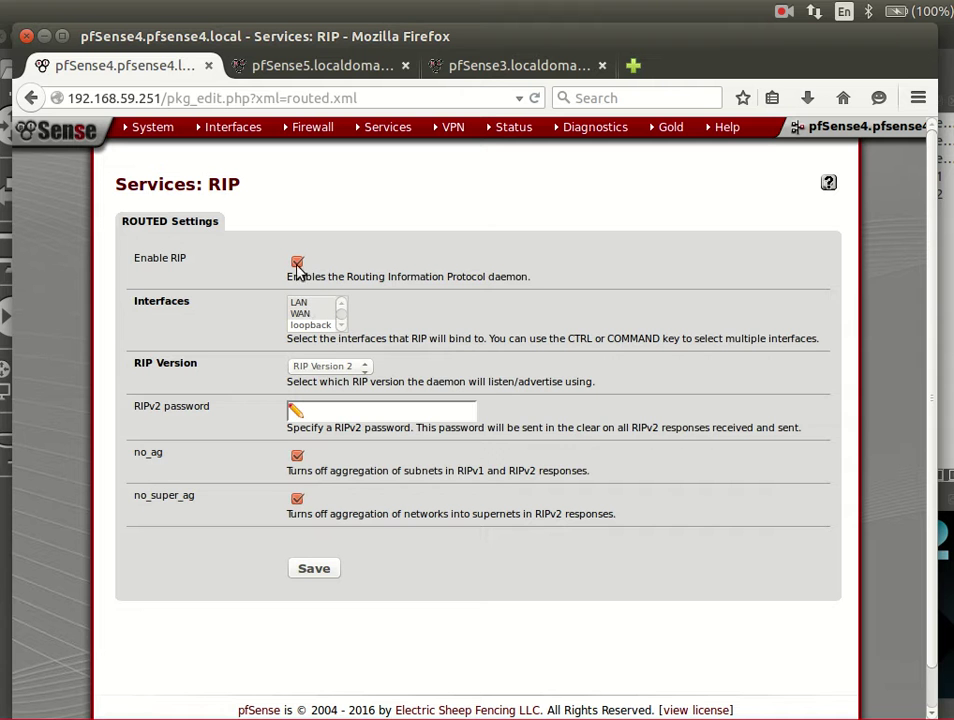
click(297, 455)
click(313, 567)
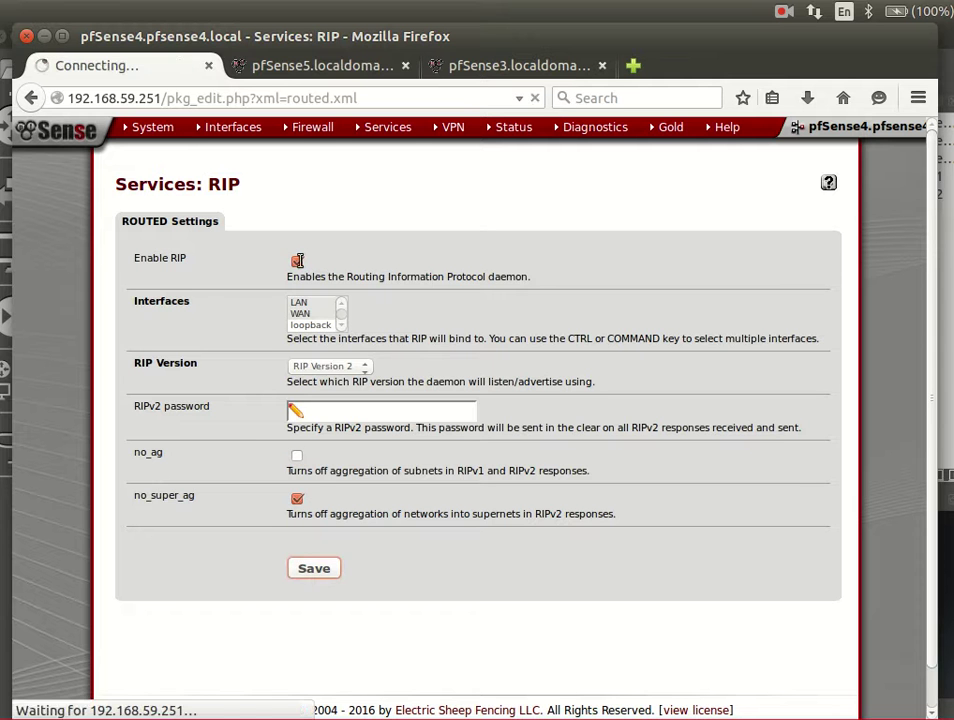
Step: Turn off no_ag in the RIP service settings on pfSense5 and save
click(330, 65)
mouse_move(375, 127)
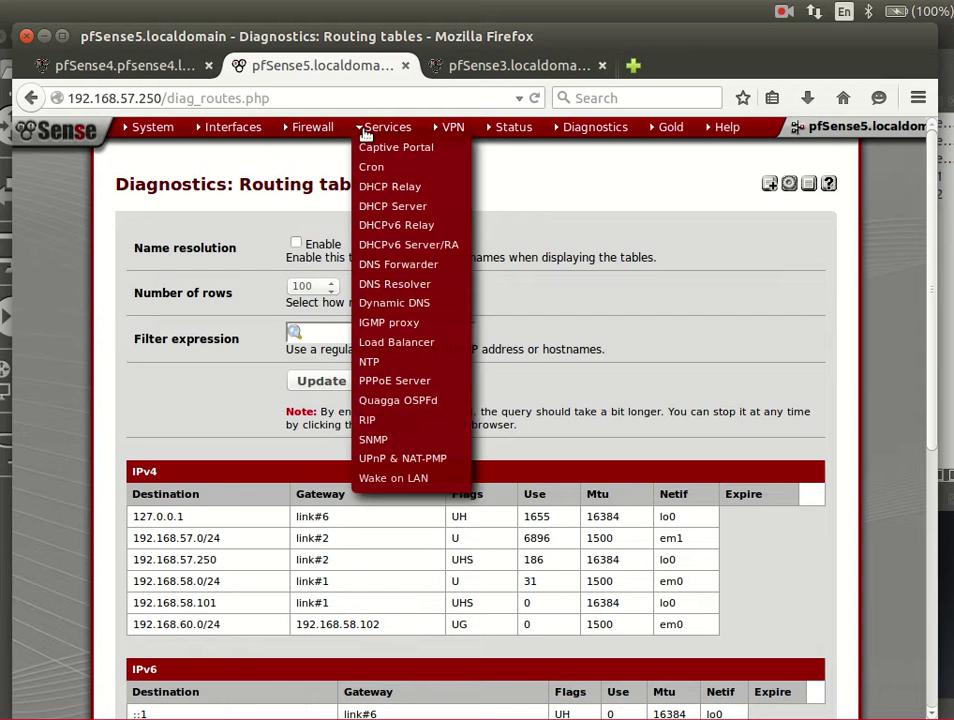
click(375, 421)
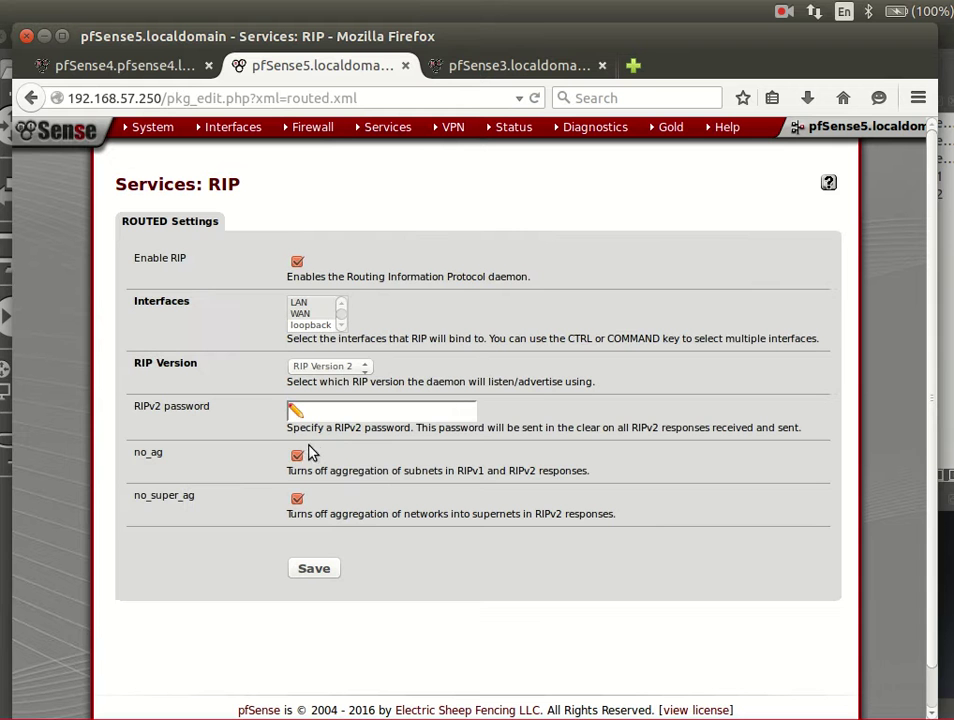
click(297, 455)
click(313, 568)
Step: Turn off no_ag in the RIP service settings on pfSense3 and save
click(495, 63)
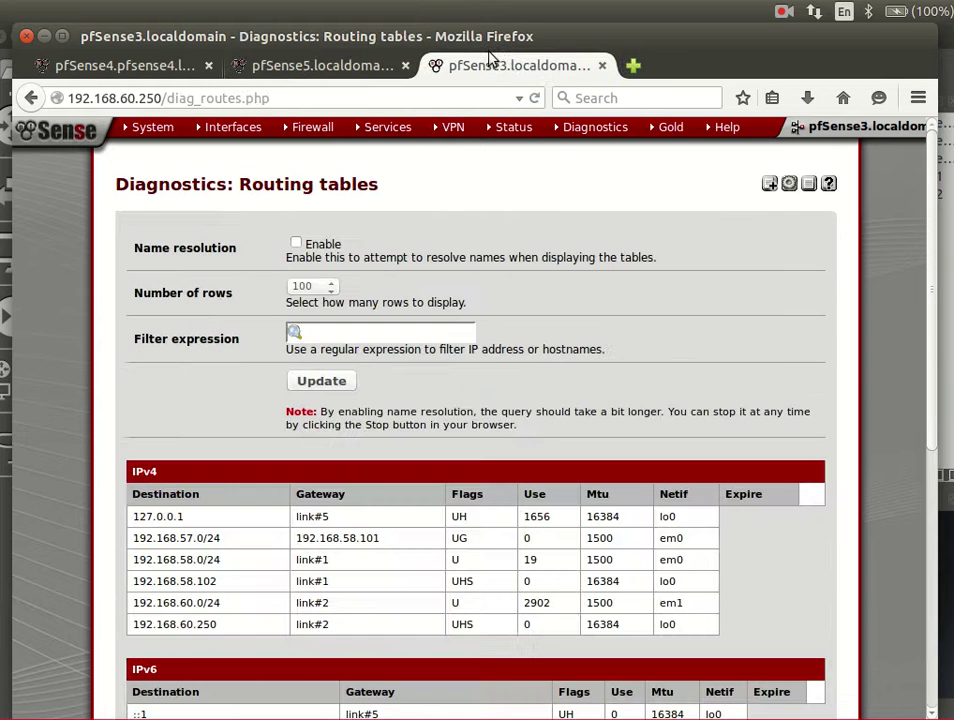
mouse_move(401, 134)
click(395, 420)
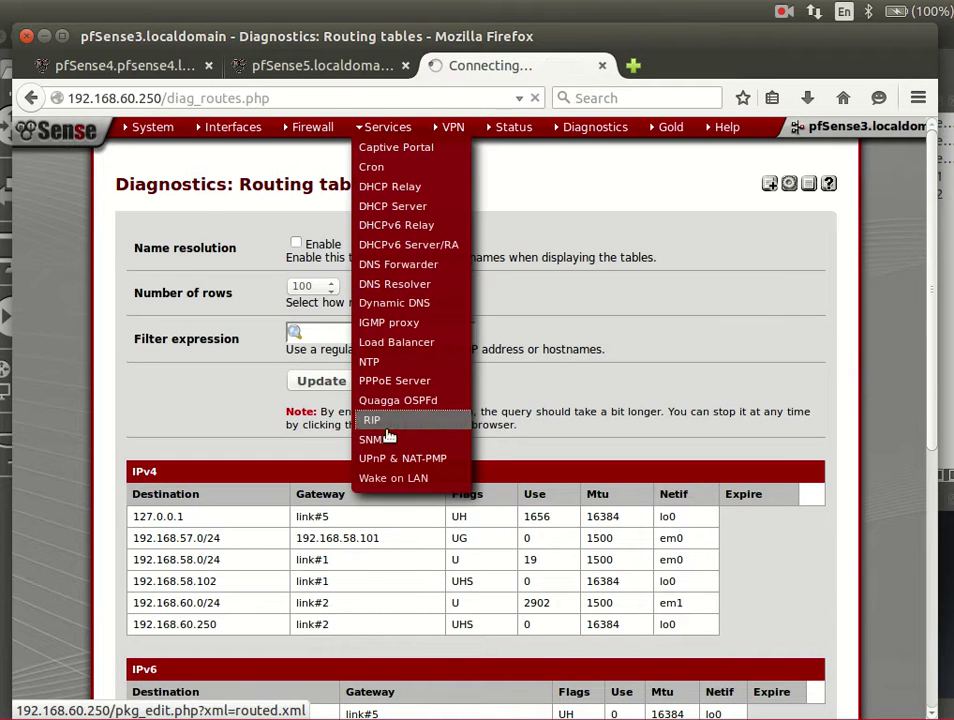
click(297, 456)
click(318, 569)
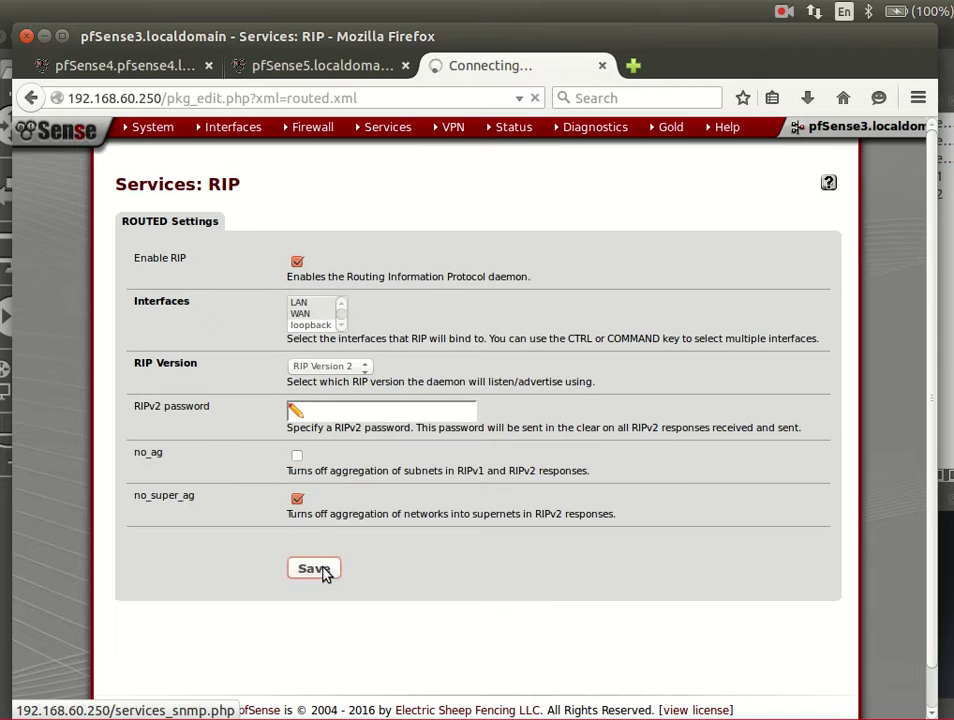
Step: Open the routing tables on pfSense3, pfSense5 and pfSense4 and check each for the remote networks learned through RIP
mouse_move(590, 128)
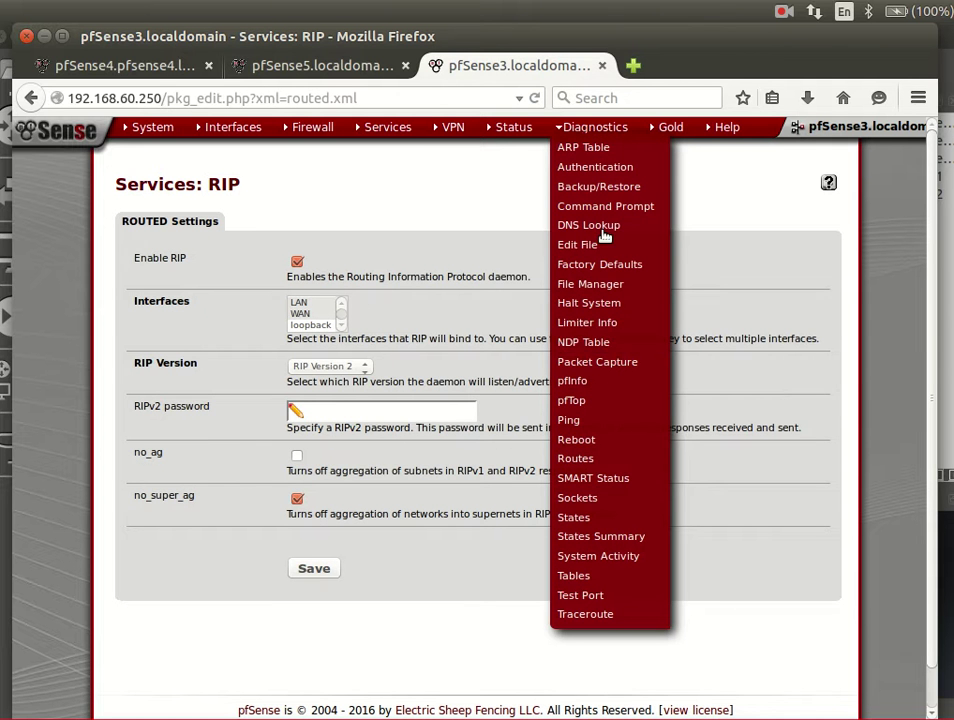
click(598, 462)
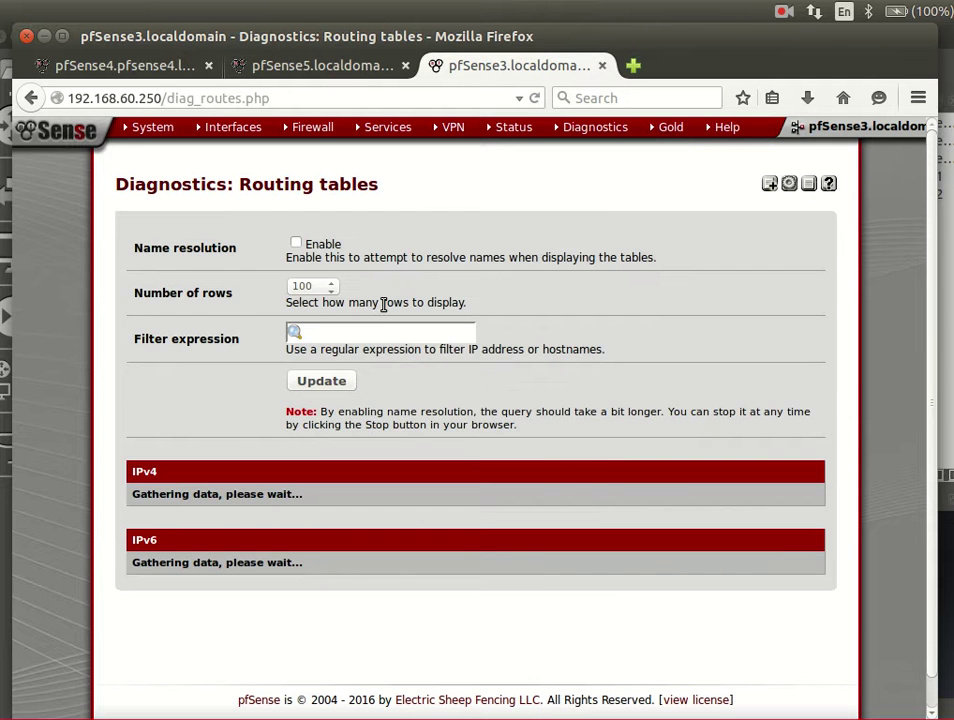
click(342, 74)
mouse_move(592, 127)
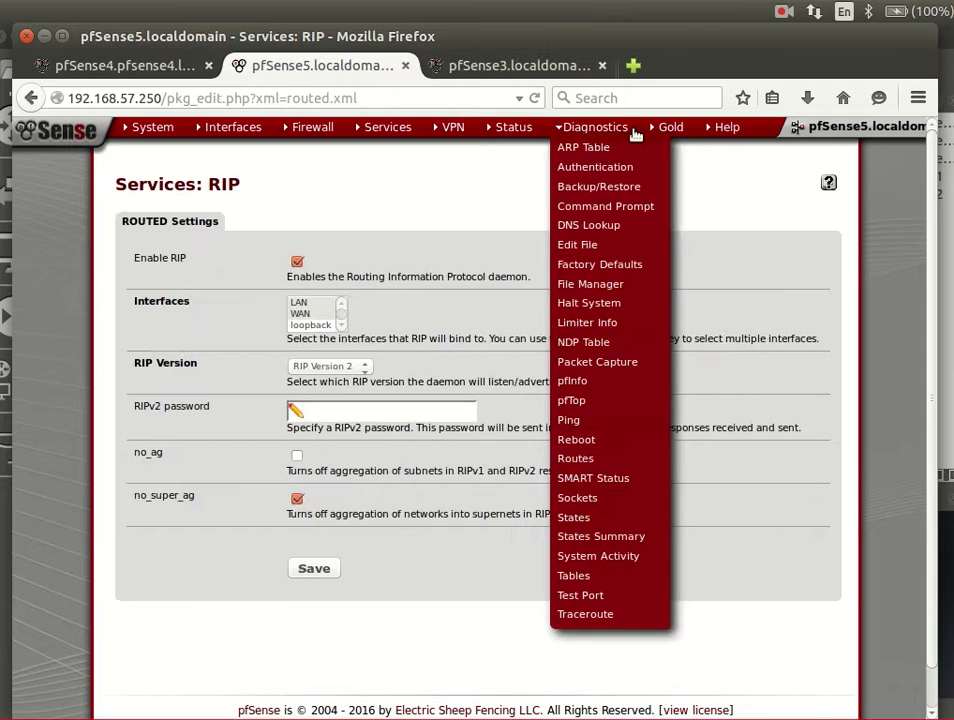
click(601, 457)
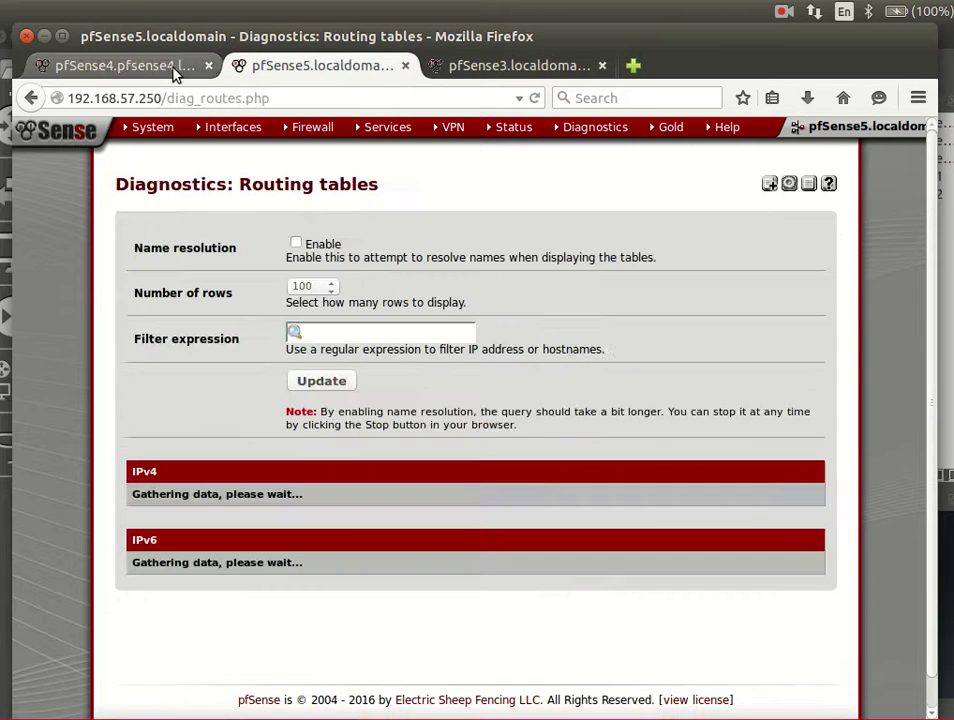
click(160, 65)
mouse_move(606, 143)
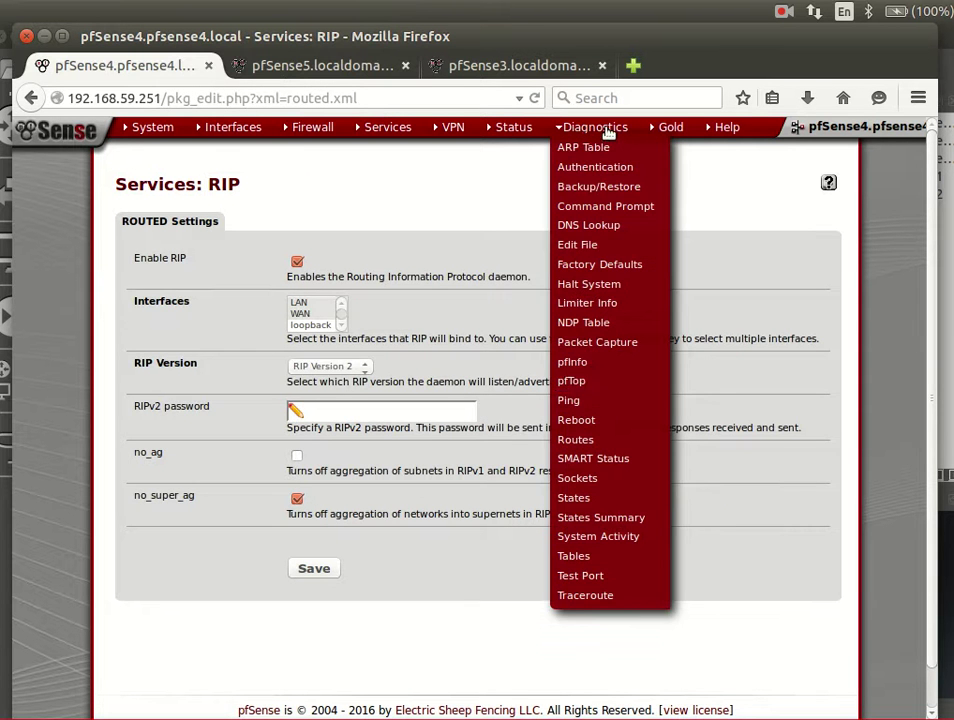
click(610, 442)
click(440, 65)
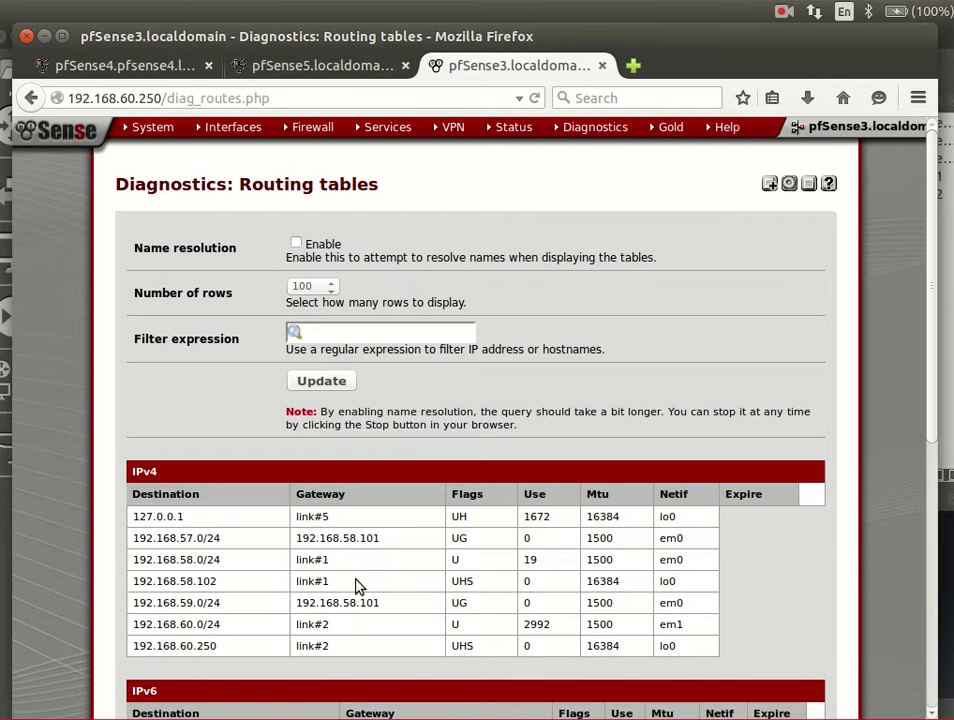
click(378, 70)
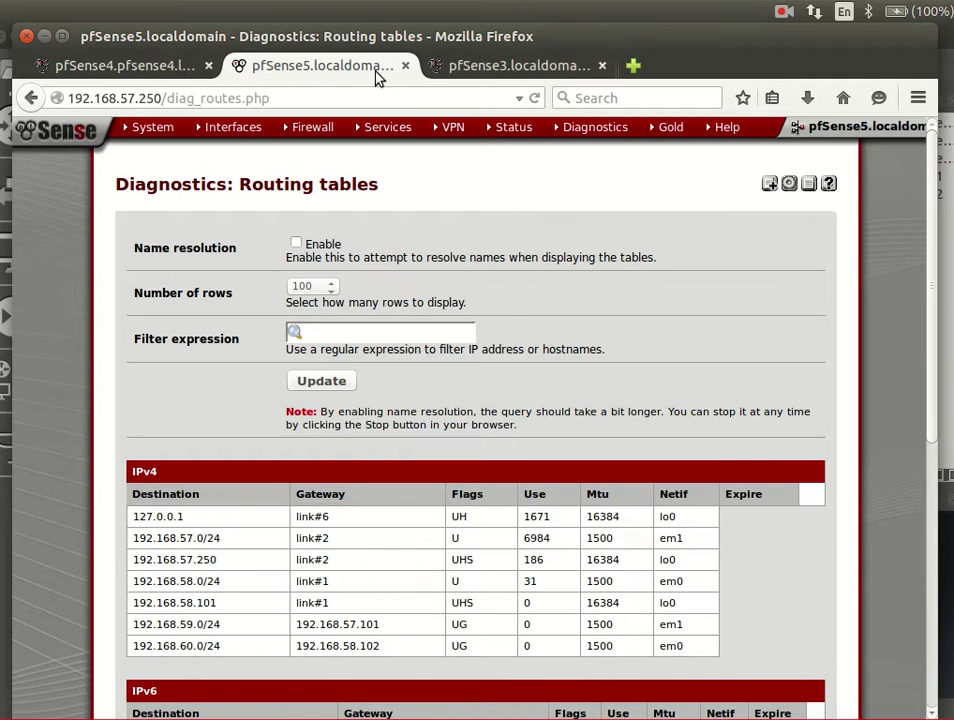
click(115, 64)
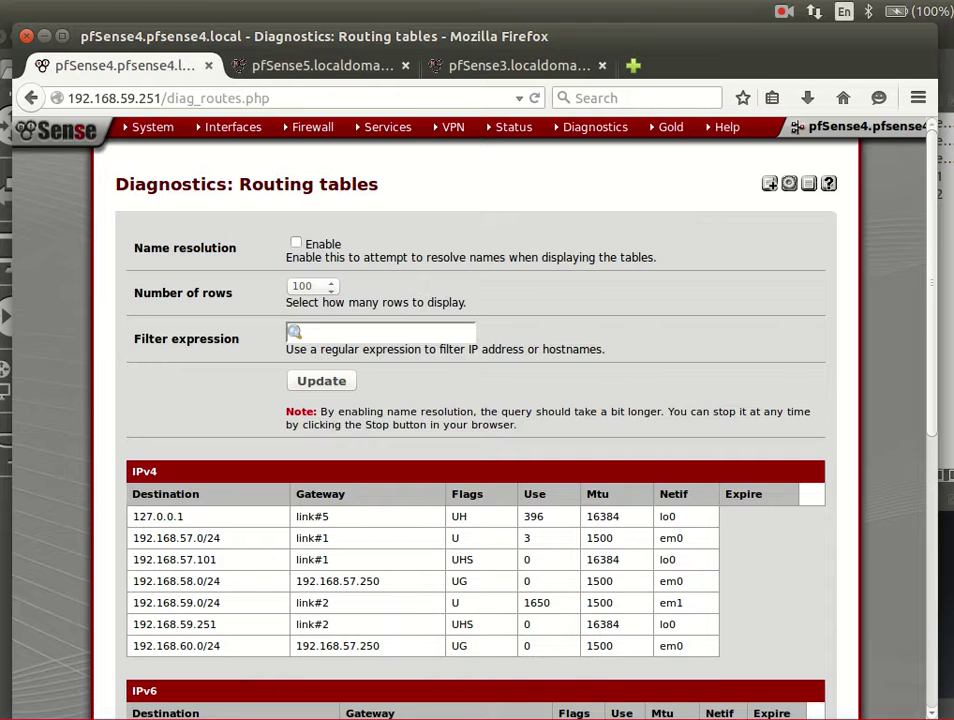
Step: Switch to the Debian-32-2 virtual machine and unlock its session with the account password
key(alt+Tab)
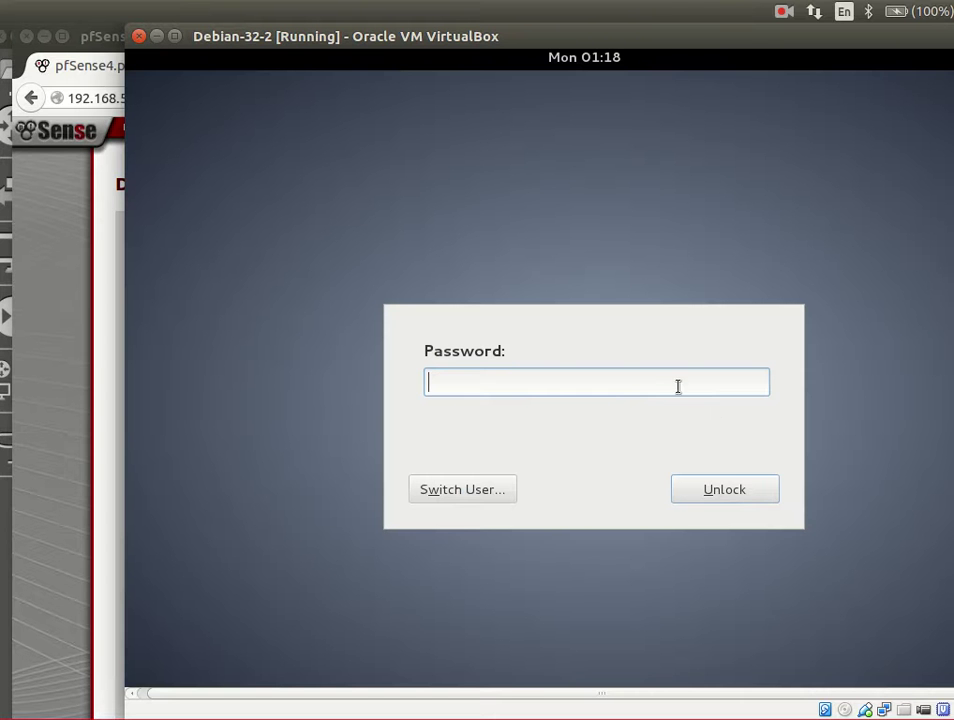
text(•••••••••••••••••)
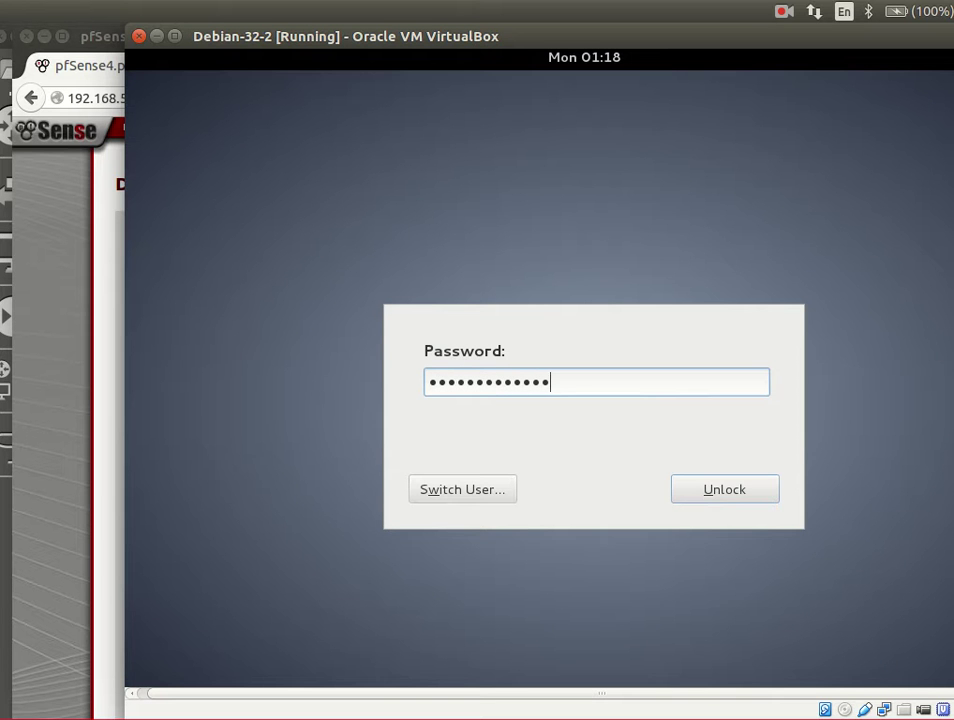
key(Return)
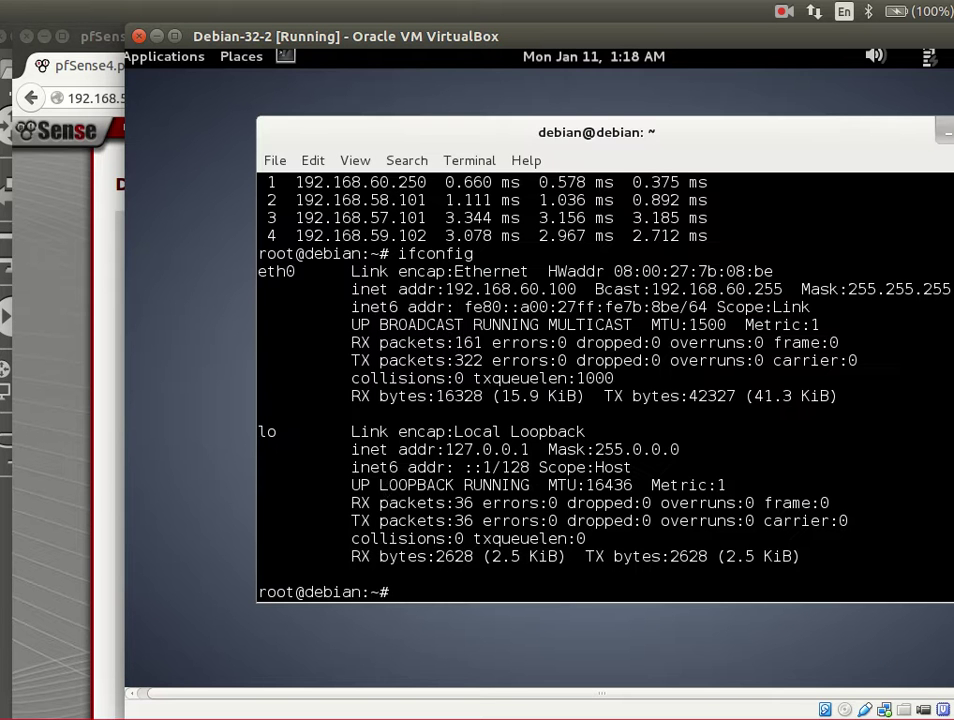
Step: Run a numeric traceroute to 192.168.59.102 in the Debian-32-2 terminal, then switch to the GNS3 topology to compare the path
key(Return)
key(Return)
key(Return)
key(Return)
key(Return)
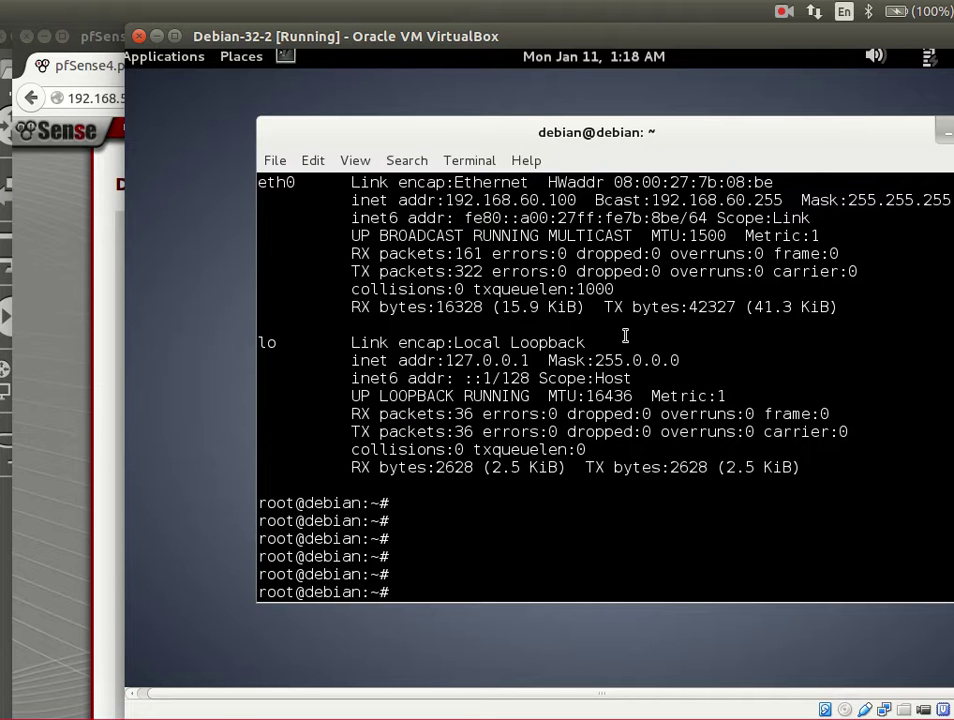
key(Return)
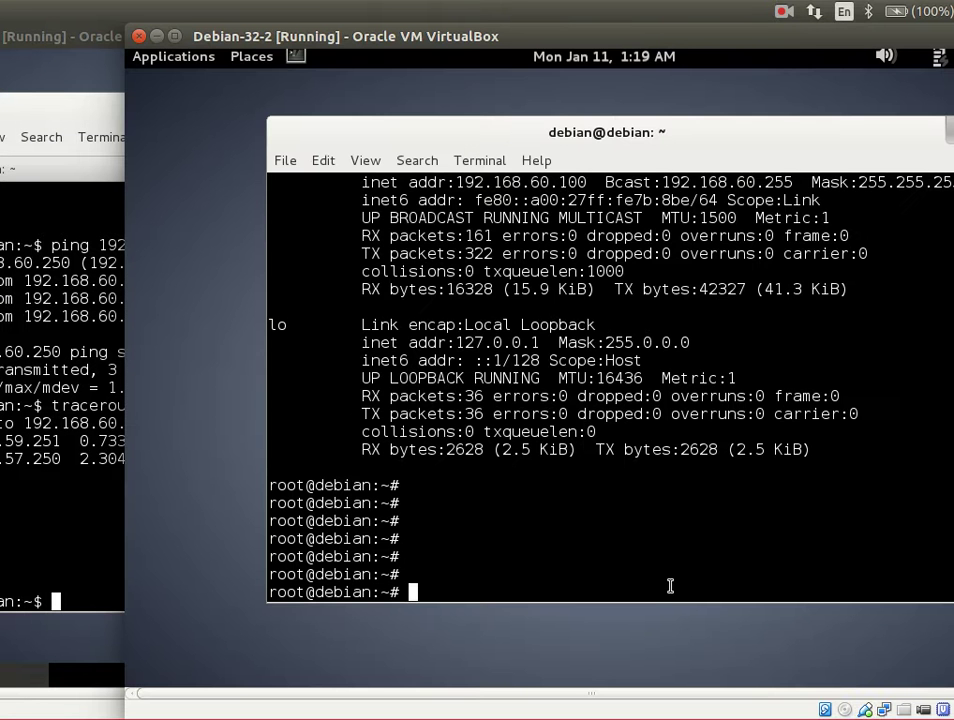
text(traceroute -n 192.168.59.102)
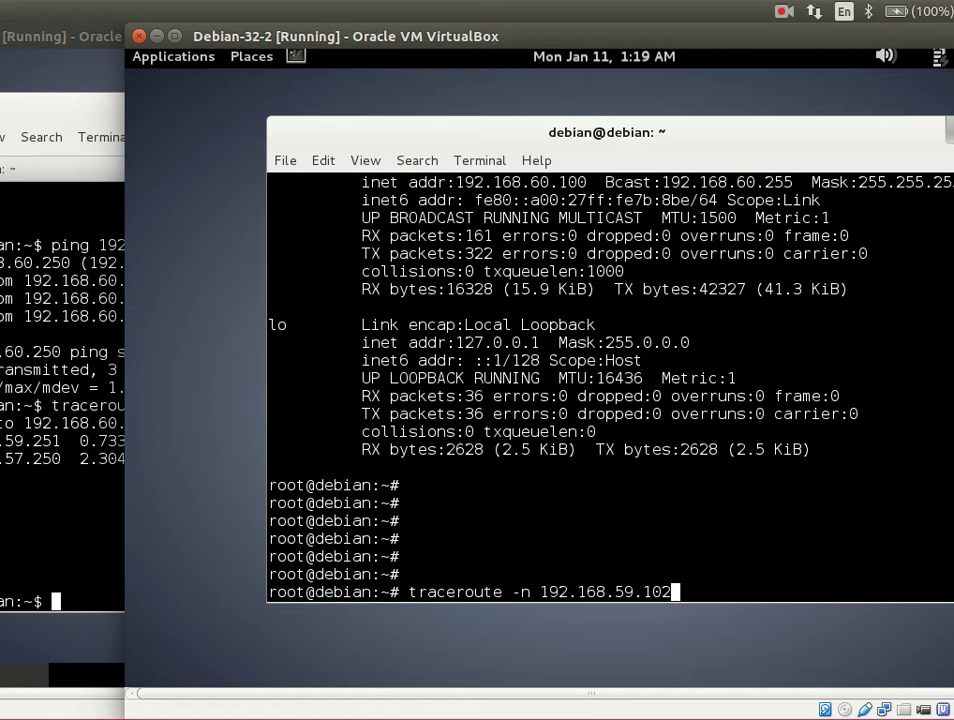
key(Return)
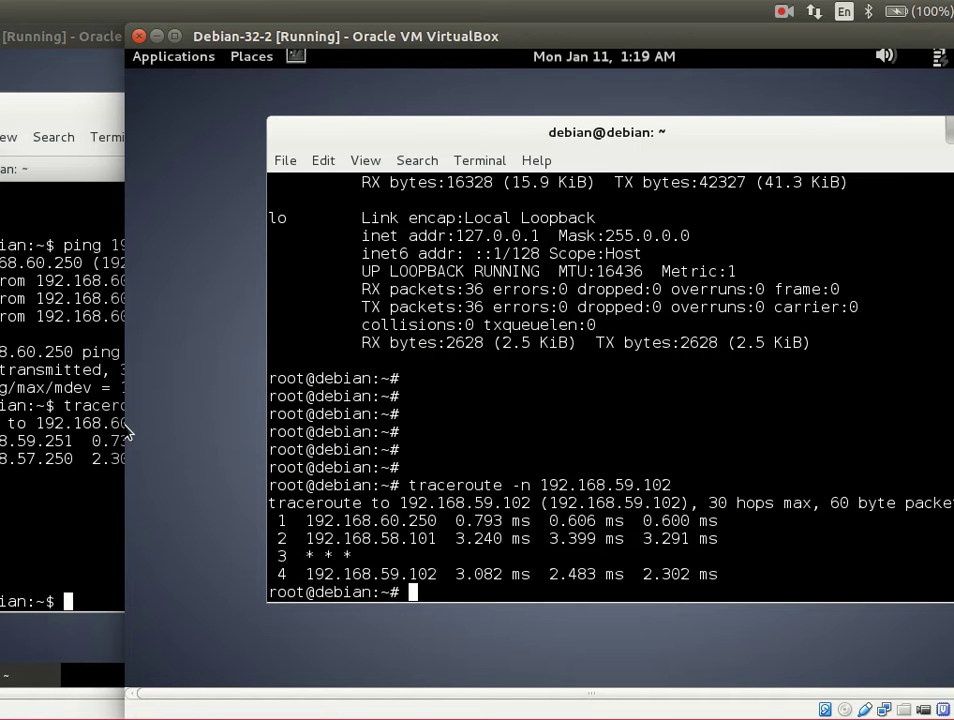
key(alt+Tab)
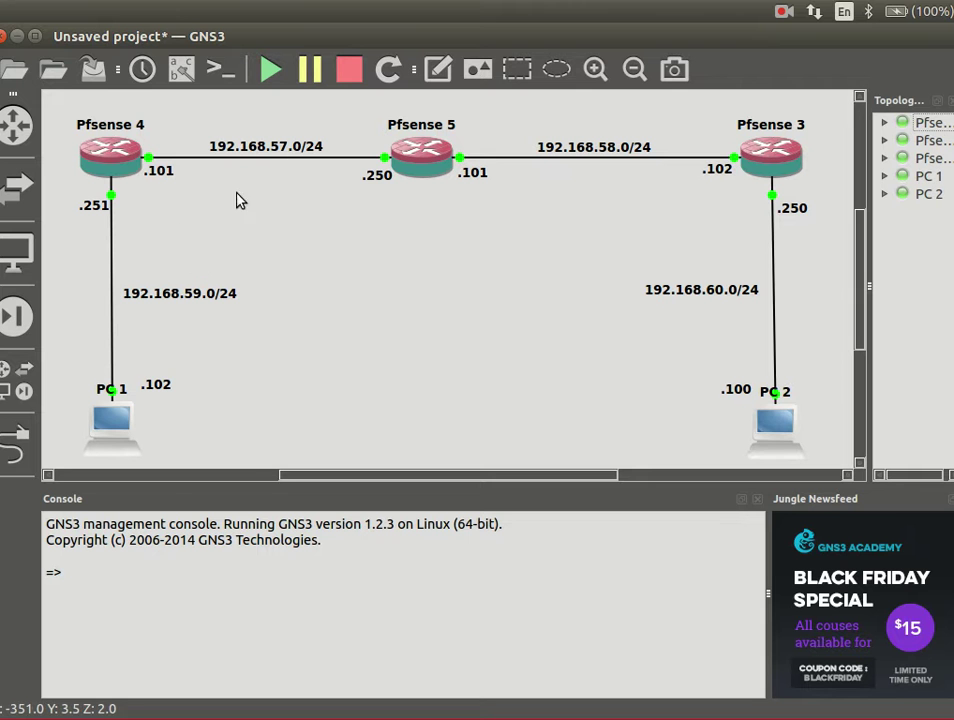